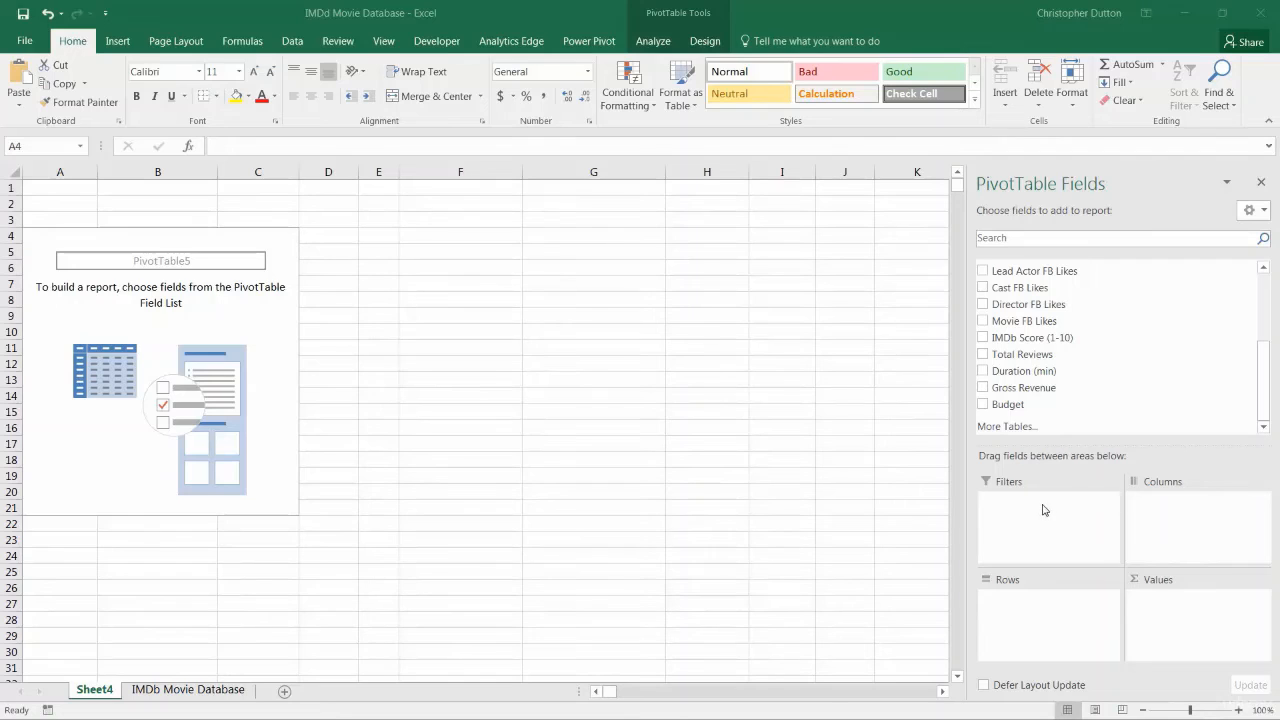
Rename the worksheet containing the empty PivotTable as Pivot
double_click(93, 690)
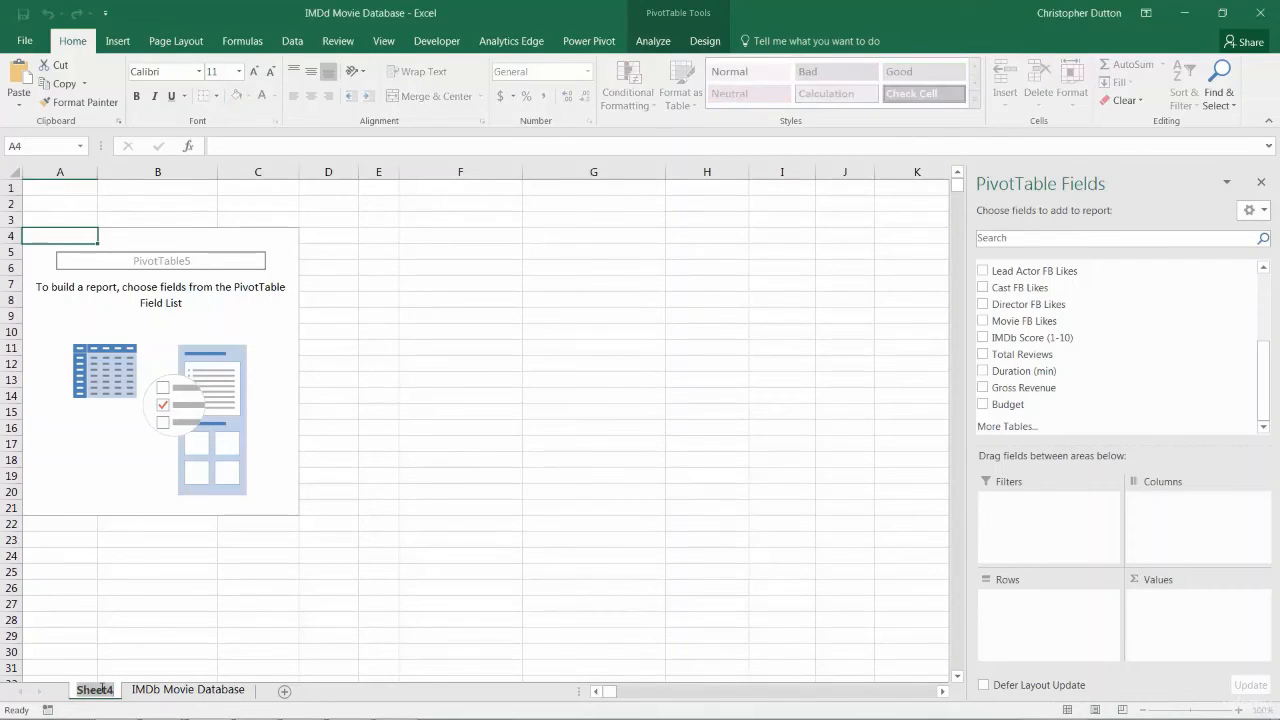
text(Pivot)
key(Return)
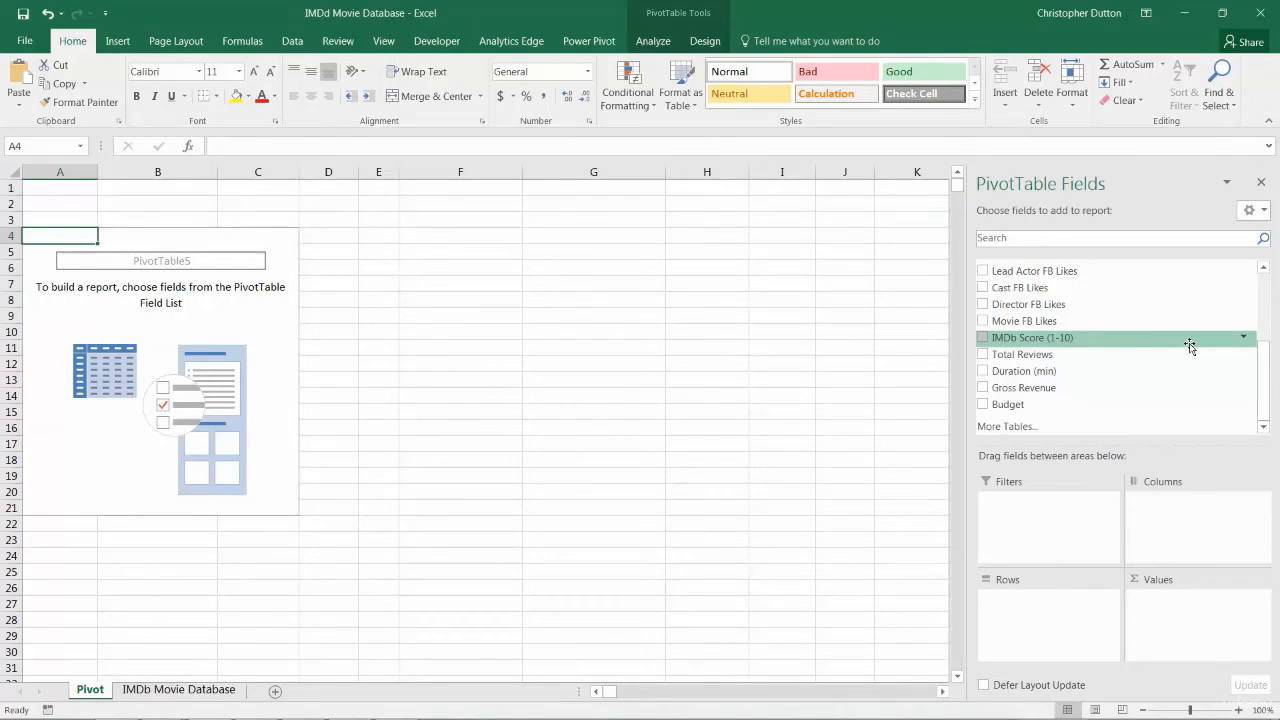
Add Gross Revenue to the PivotTable's values and remove it again
drag(1266, 384, 1267, 310)
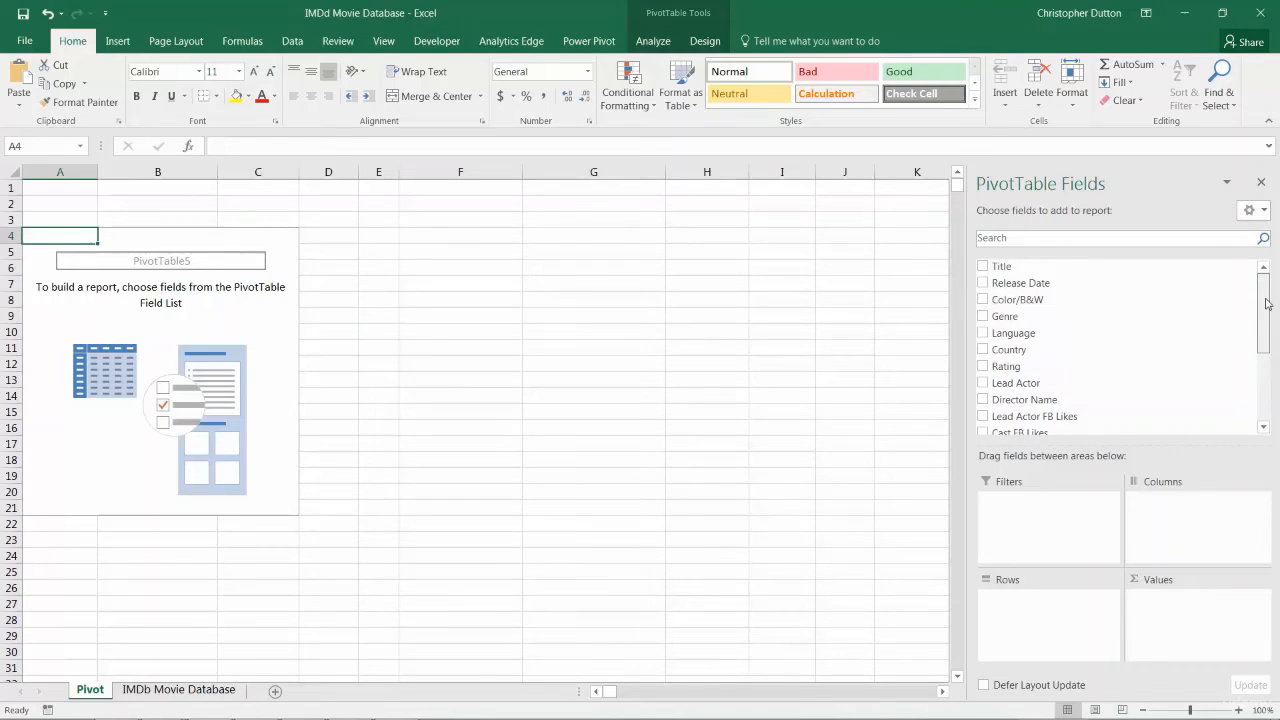
mouse_move(1266, 304)
mouse_down()
mouse_move(1267, 390)
mouse_move(1268, 306)
mouse_up()
scroll(1075, 400, down, 3)
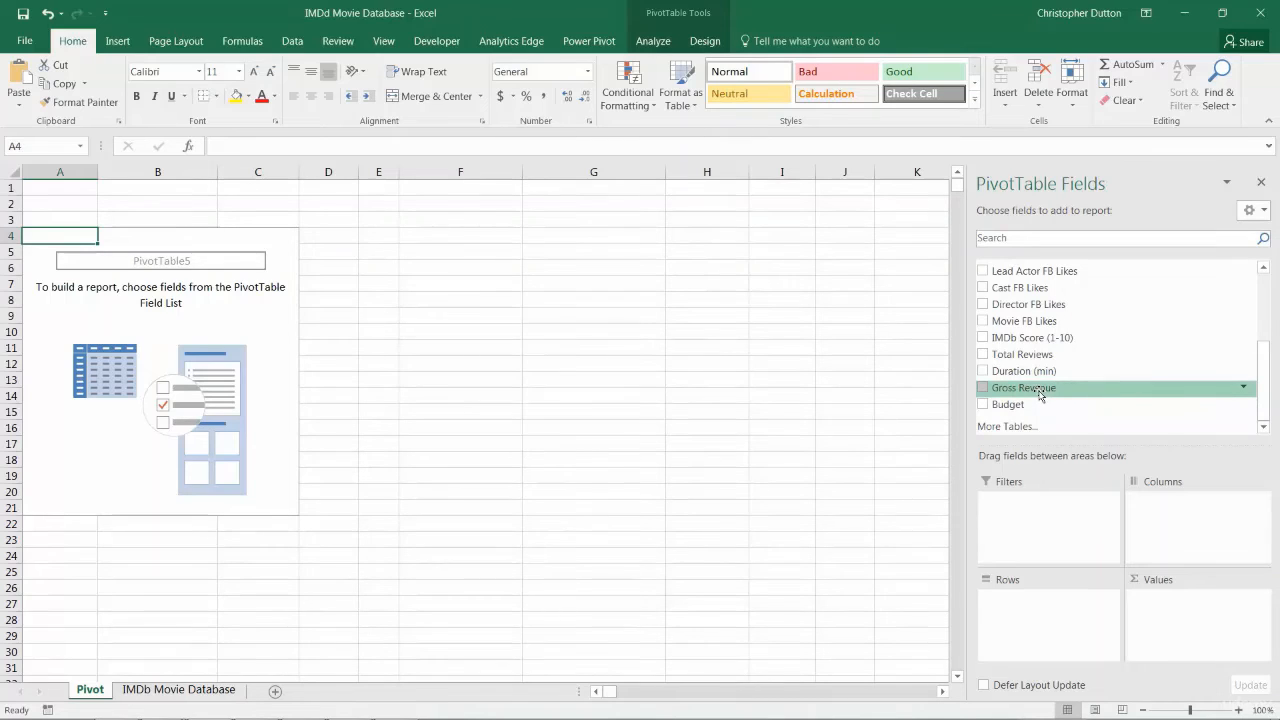
drag(1040, 394, 1190, 612)
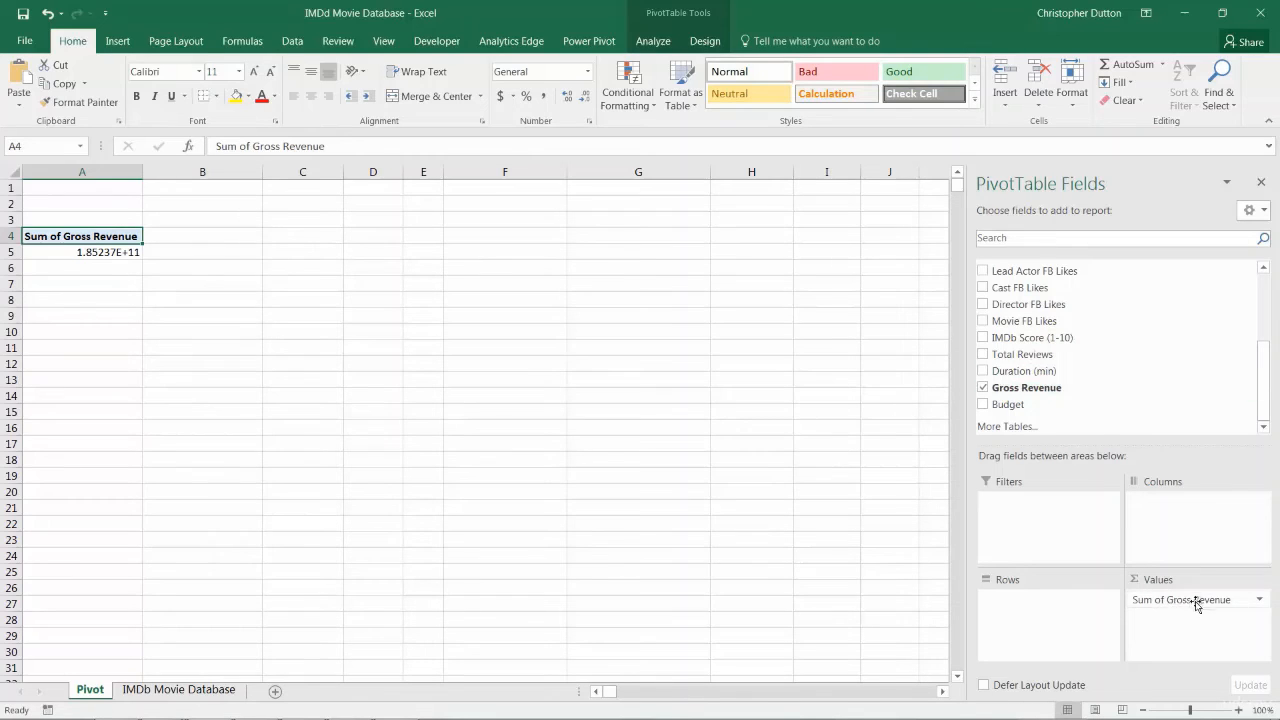
drag(1183, 603, 1054, 355)
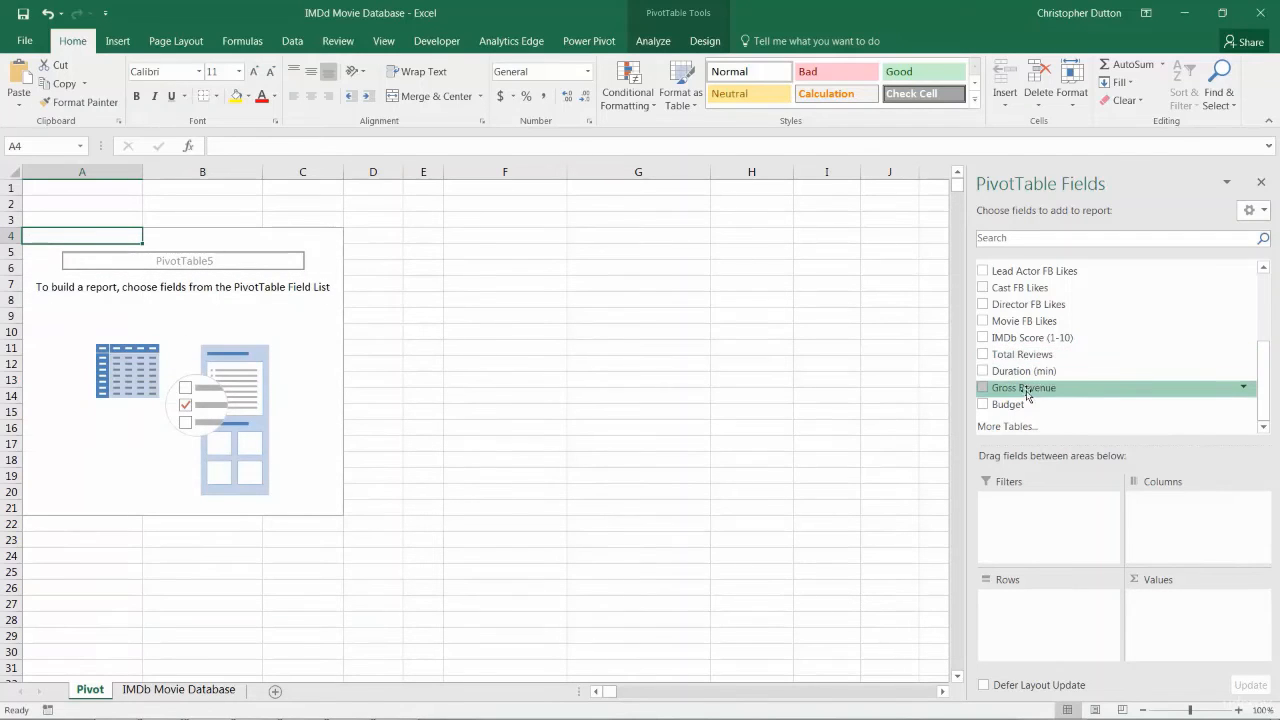
Build the PivotTable with the sum of Gross Revenue as values and Title as rows, and look through the listed titles
click(984, 389)
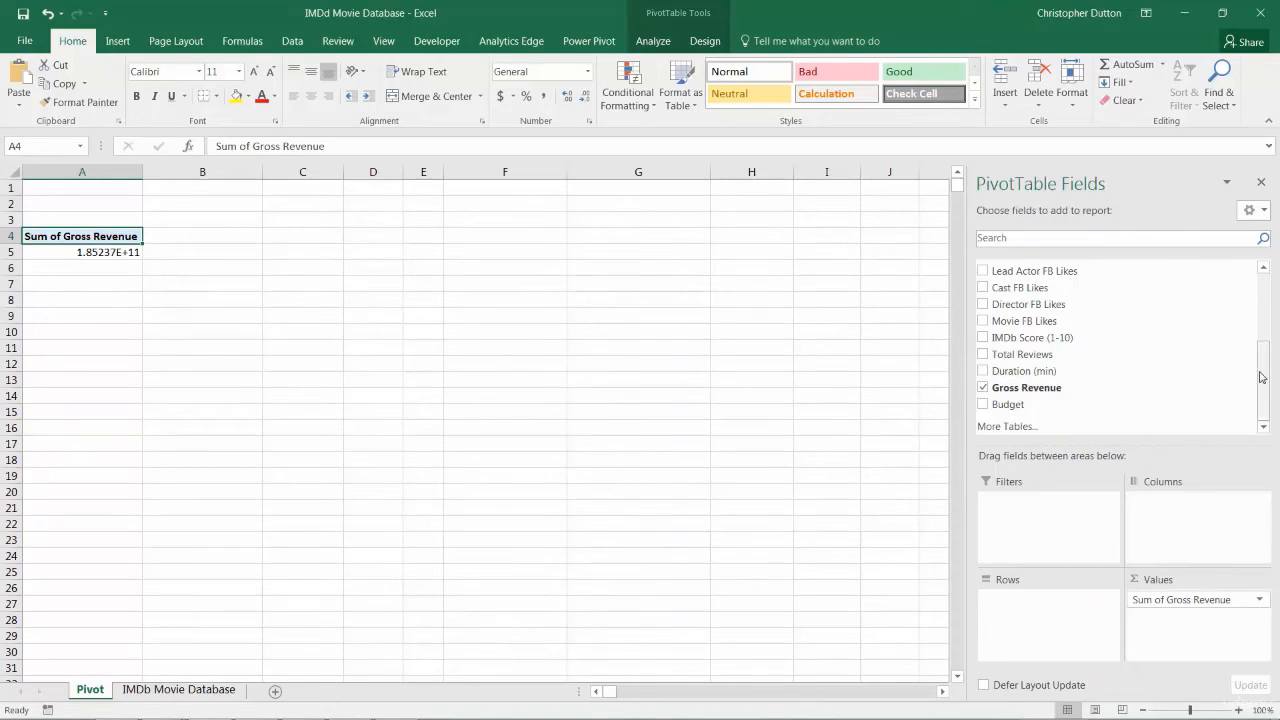
drag(1263, 385, 1263, 292)
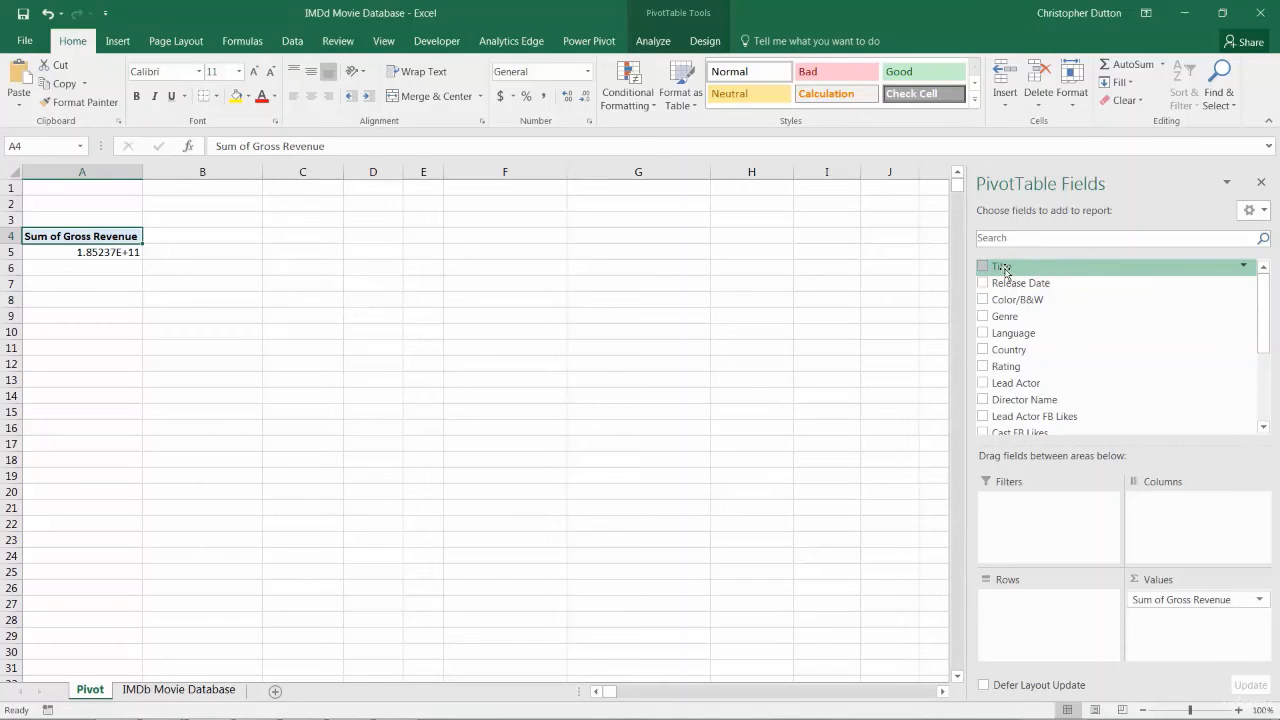
drag(1005, 271, 1037, 623)
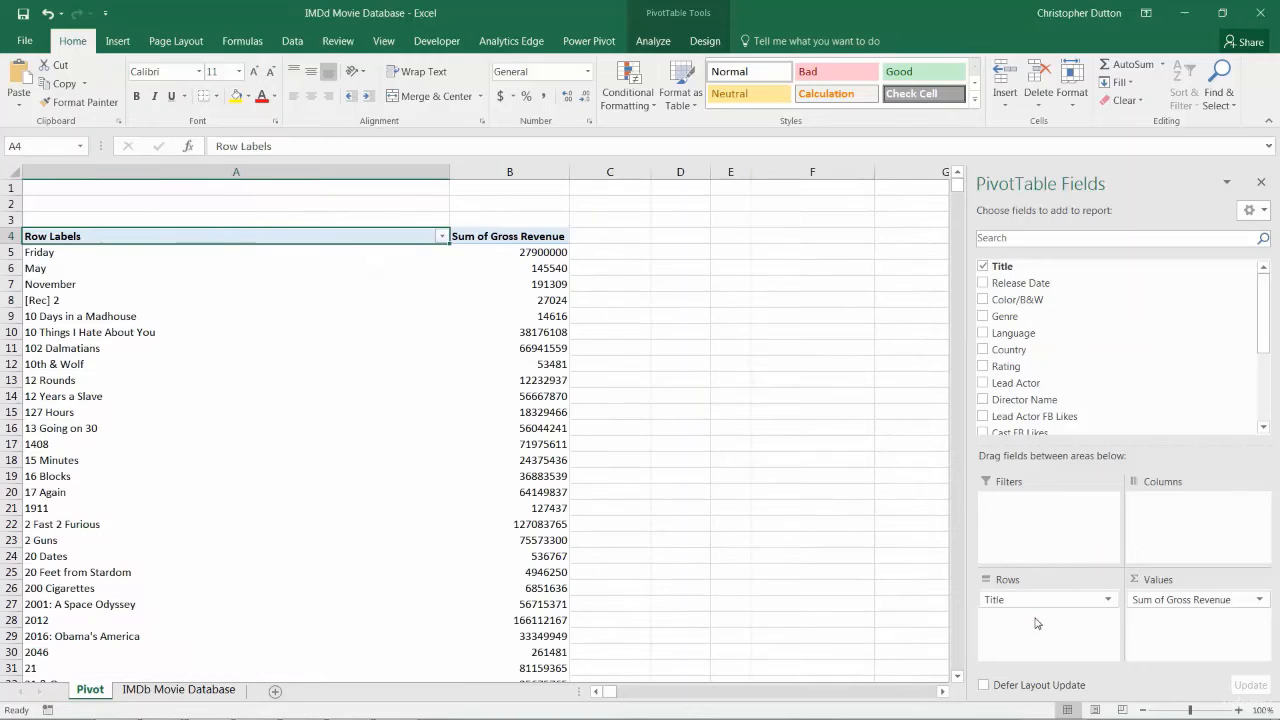
click(72, 253)
scroll(168, 336, down, 3)
scroll(168, 340, down, 3)
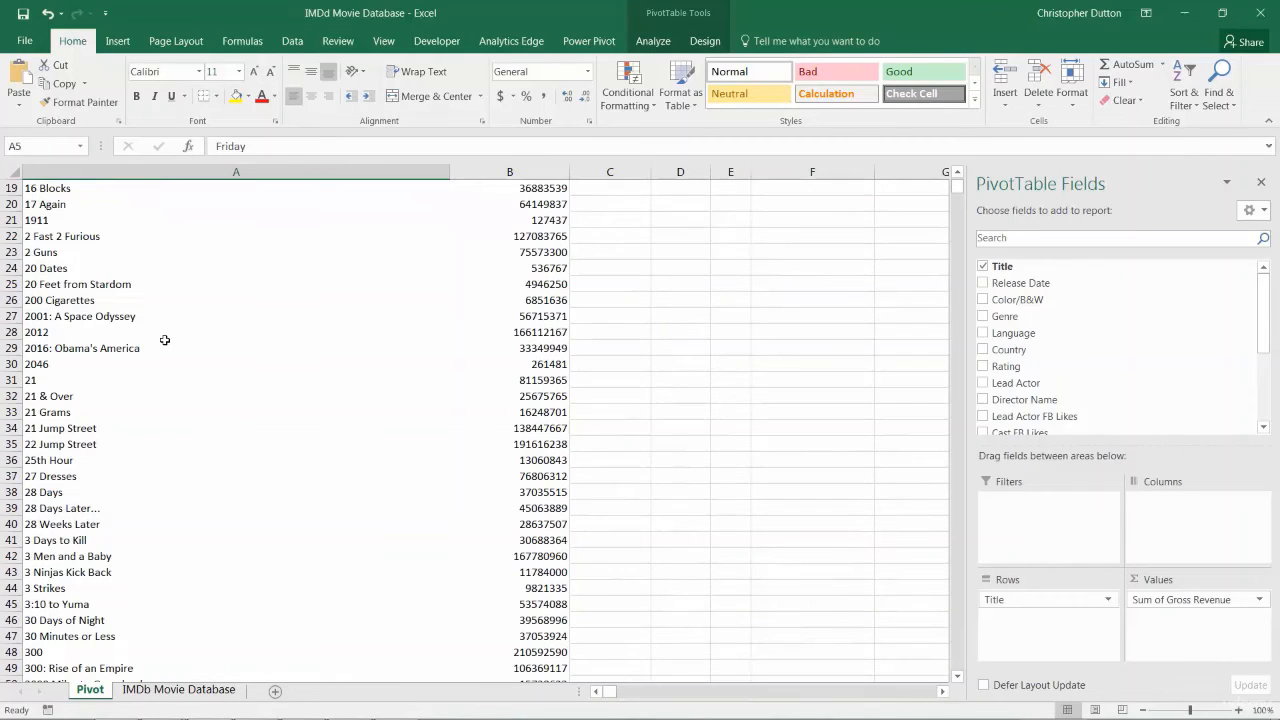
scroll(164, 340, down, 5)
scroll(168, 342, up, 11)
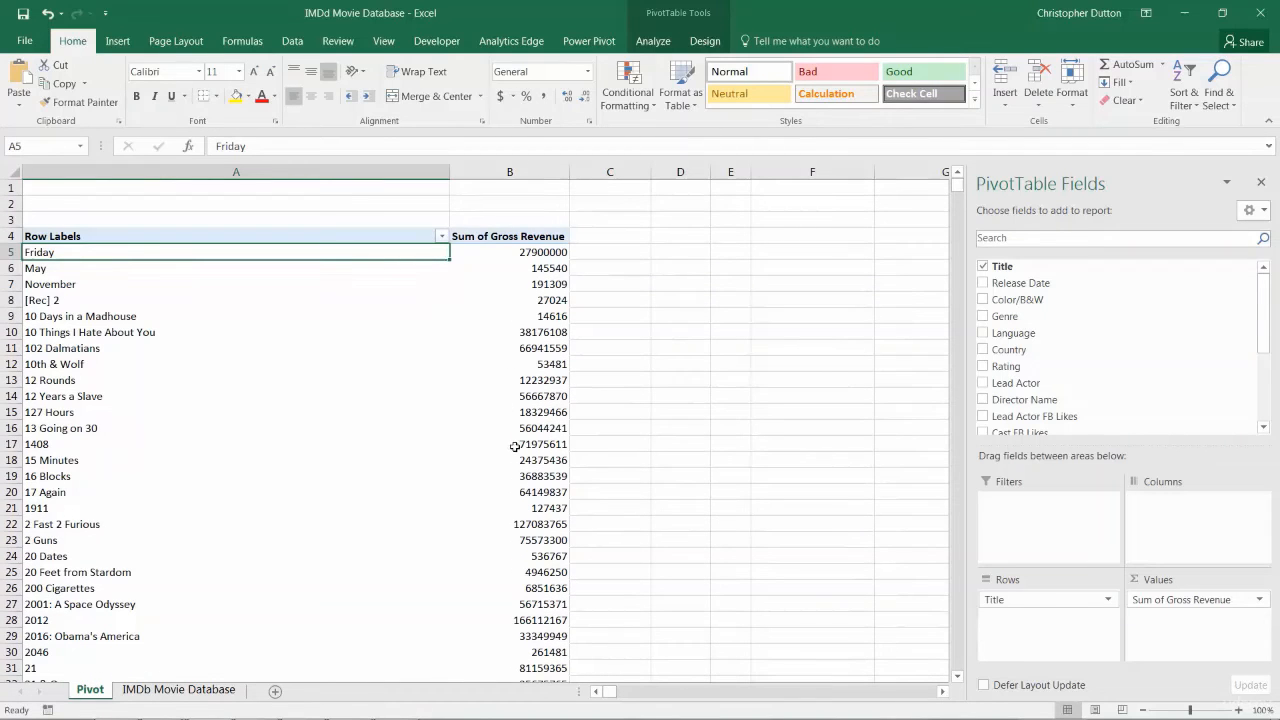
Move the Title field to the PivotTable's columns and back to its rows
drag(1010, 600, 1180, 516)
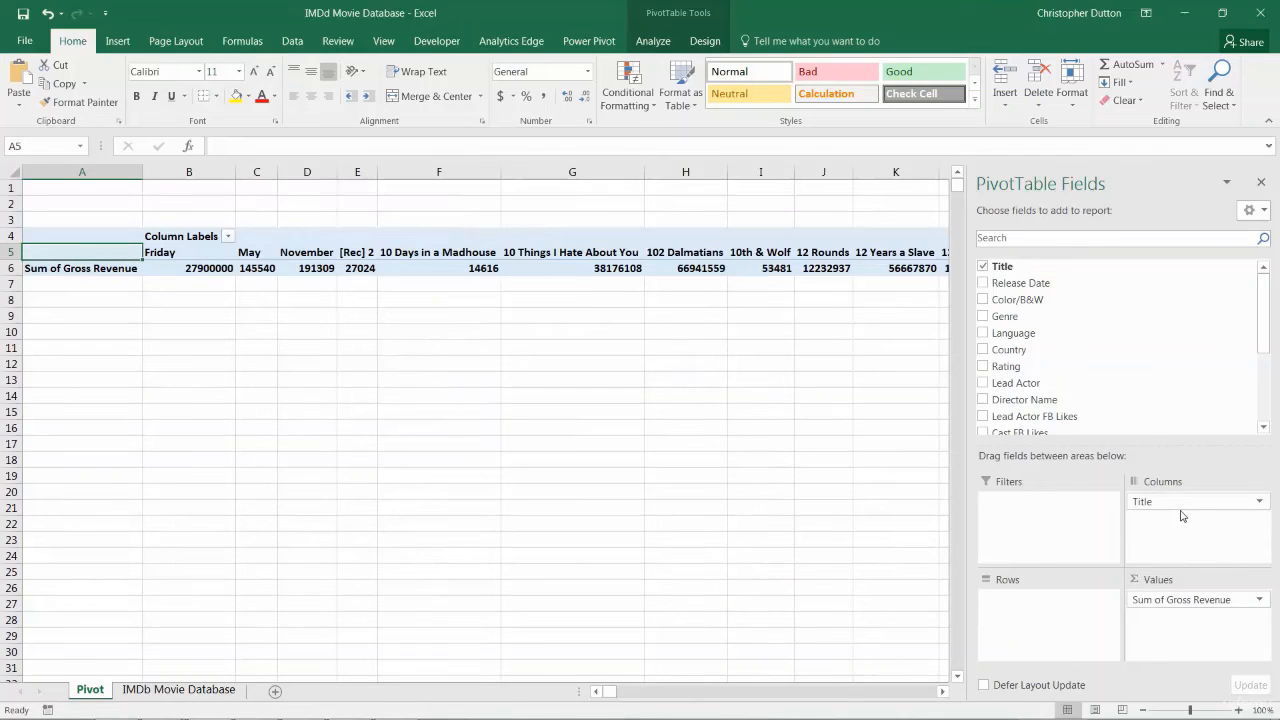
mouse_move(606, 692)
mouse_down()
mouse_move(845, 693)
mouse_move(598, 695)
mouse_up()
drag(1145, 506, 1040, 618)
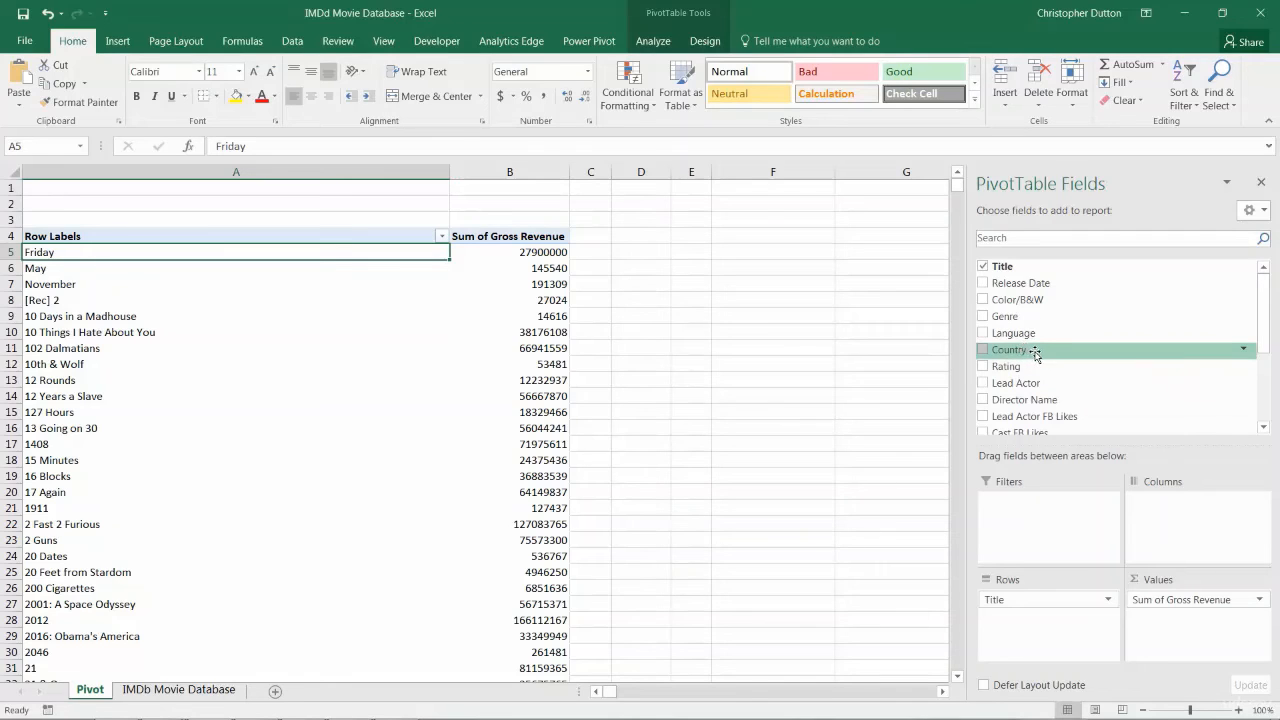
Add Country as a report filter, restrict it to Canada and look through the filtered titles
drag(1034, 352, 1040, 519)
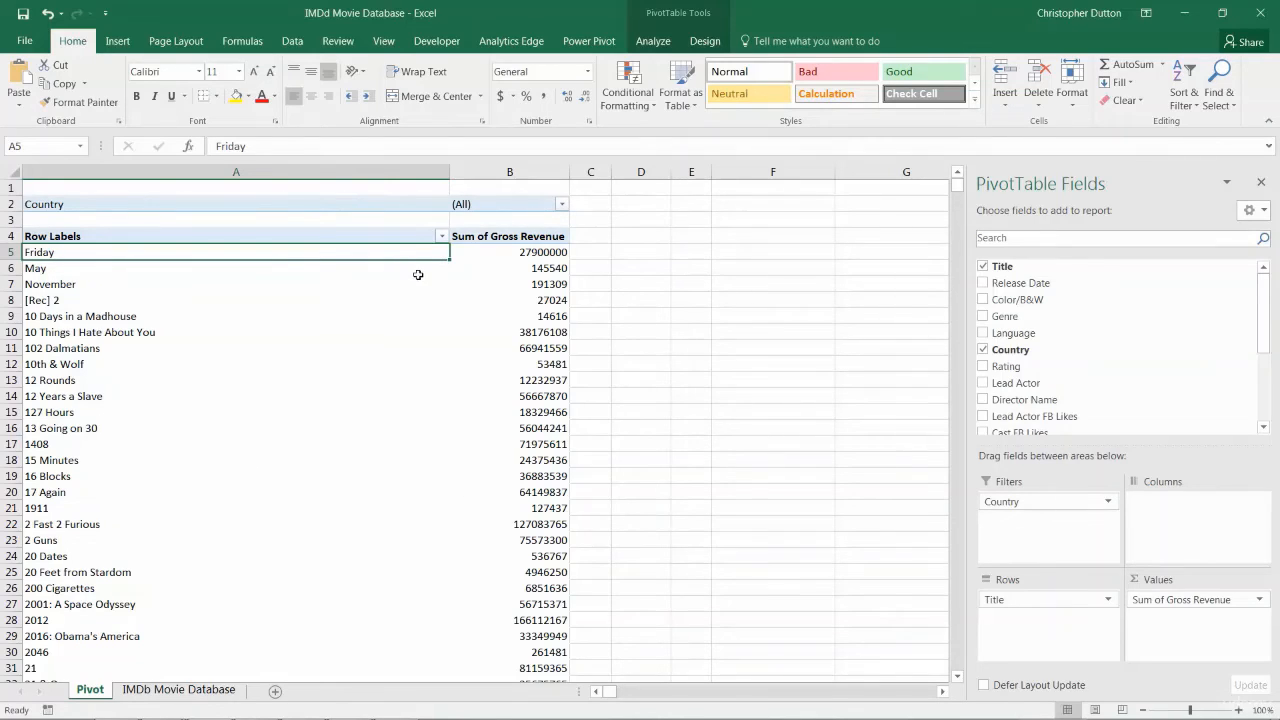
click(562, 206)
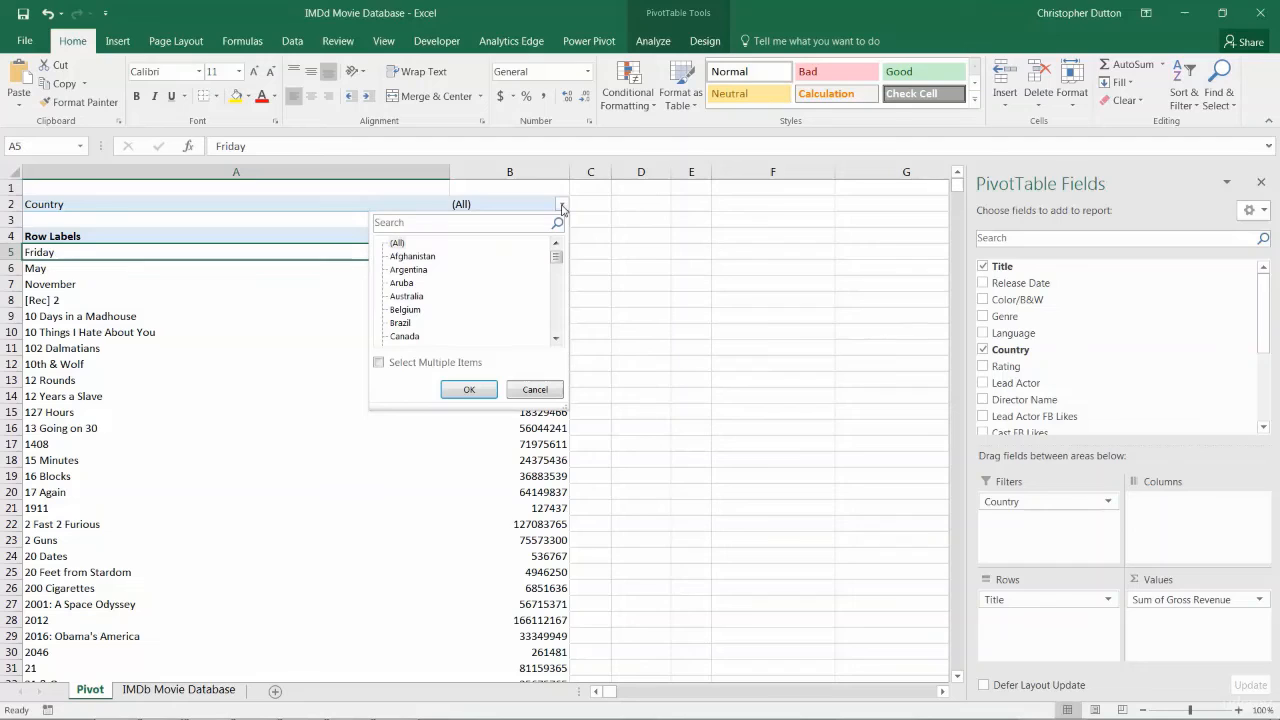
click(403, 337)
click(468, 392)
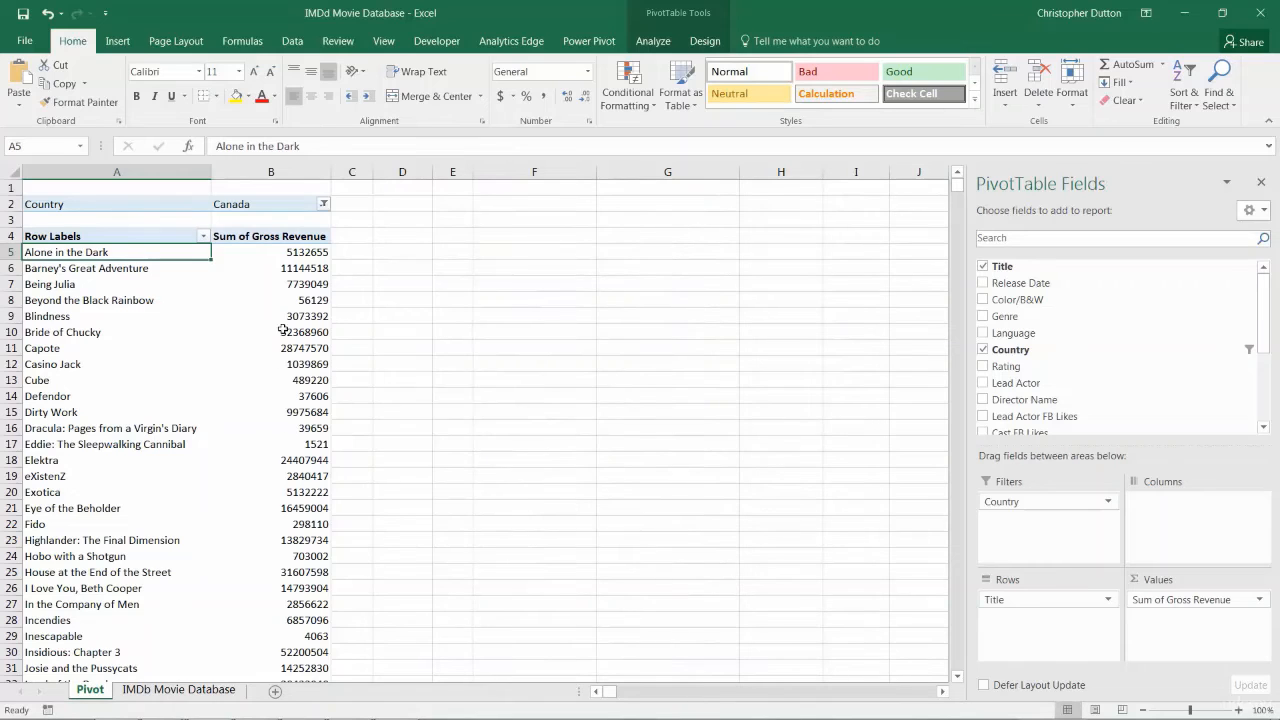
scroll(268, 420, down, 6)
scroll(254, 442, up, 6)
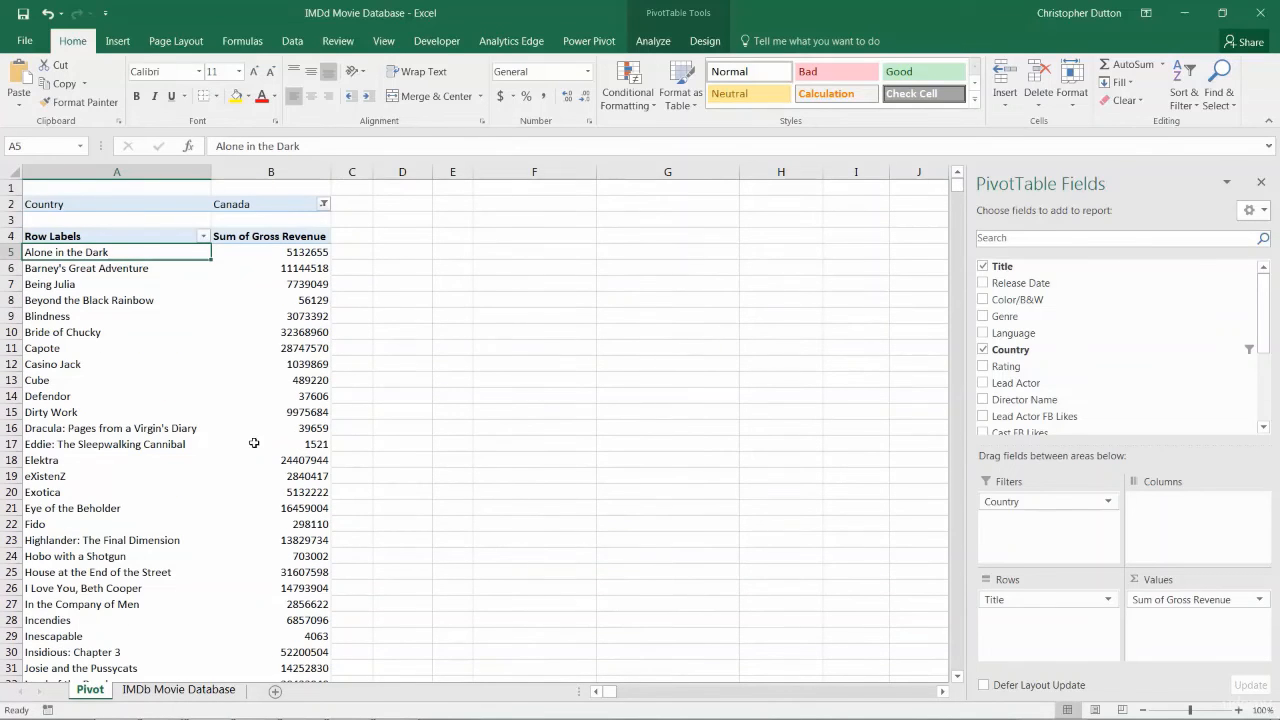
Change the Country report filter to Australia
click(323, 204)
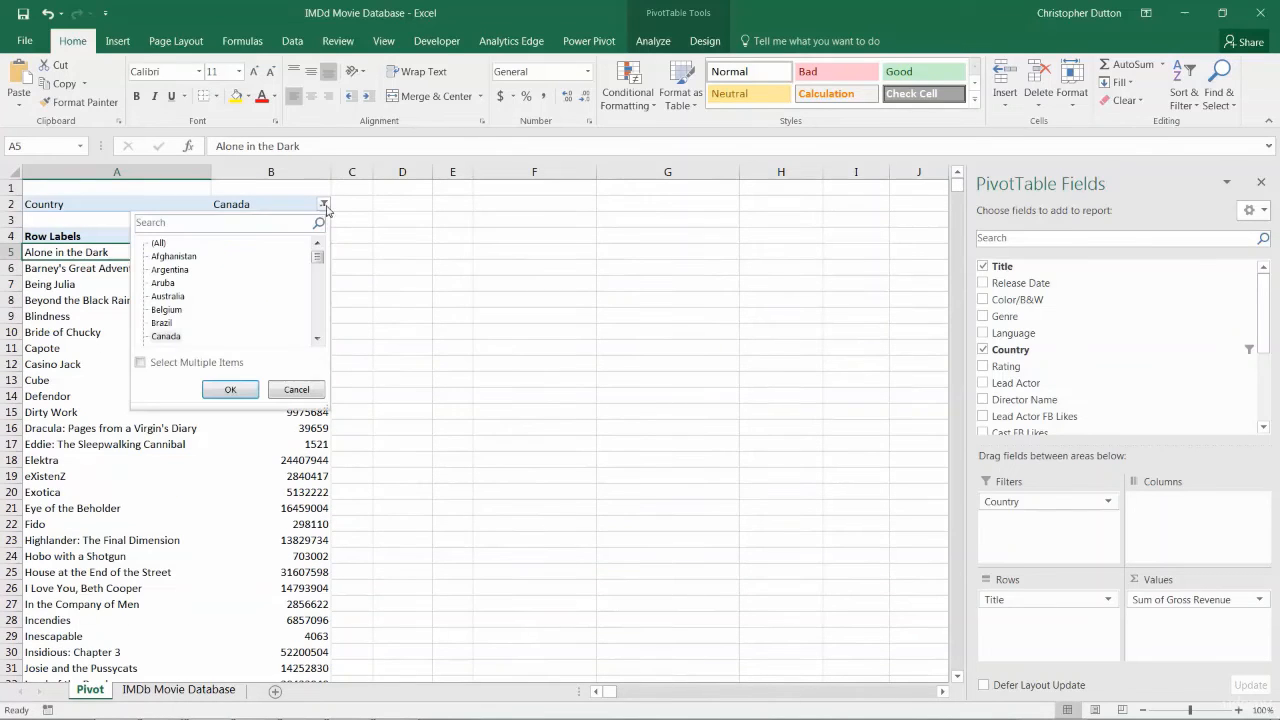
click(172, 300)
click(230, 389)
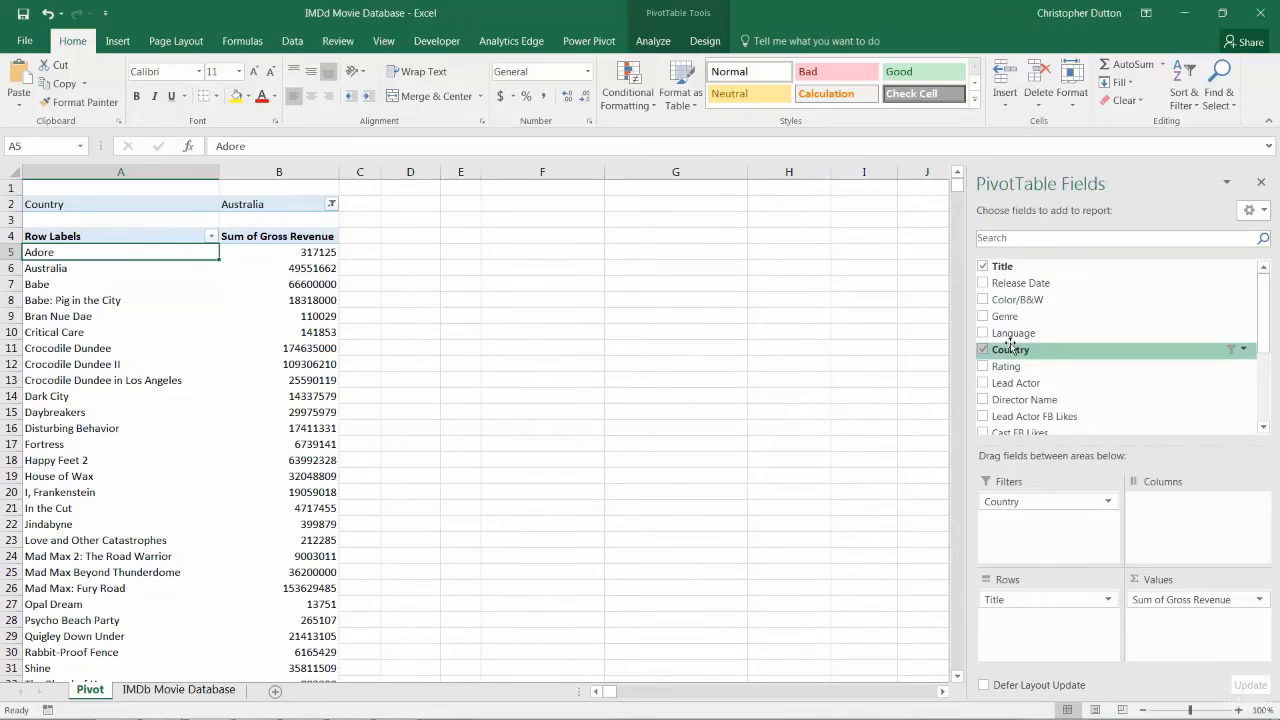
Add Language and Color/B&W as further report filters and restrict Color/B&W to Color
drag(1012, 332, 1033, 499)
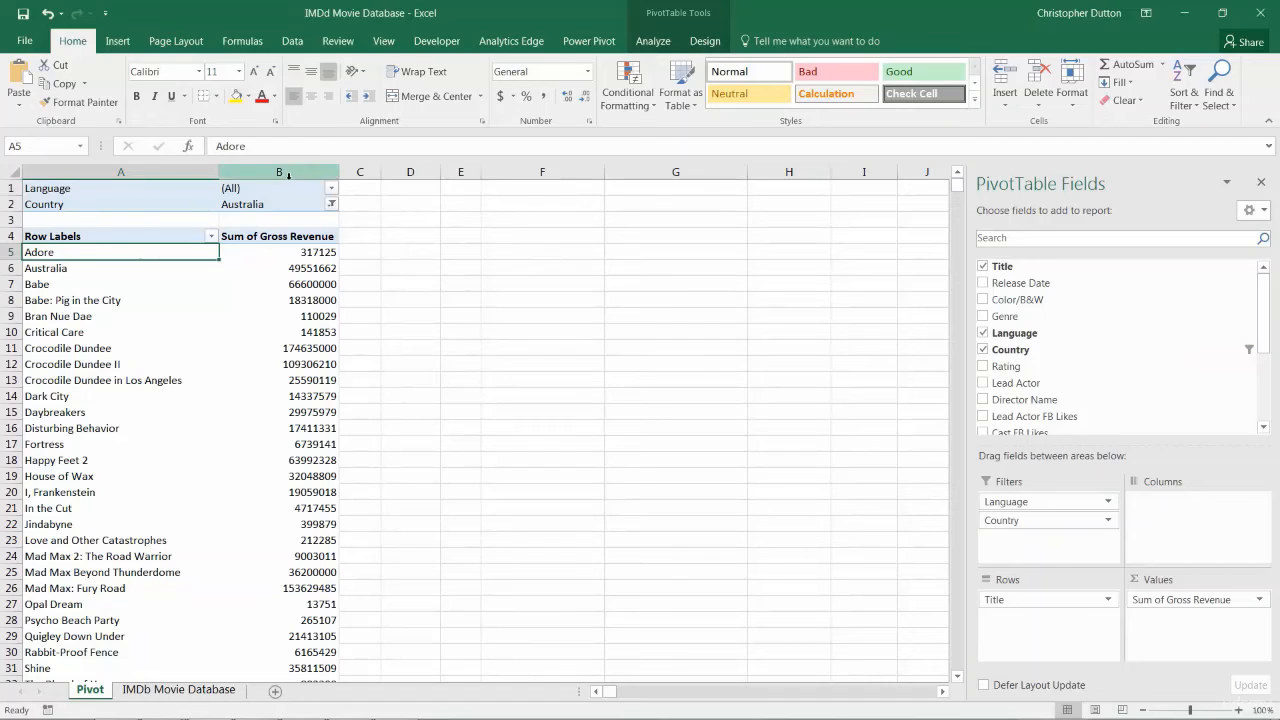
drag(1016, 300, 1015, 538)
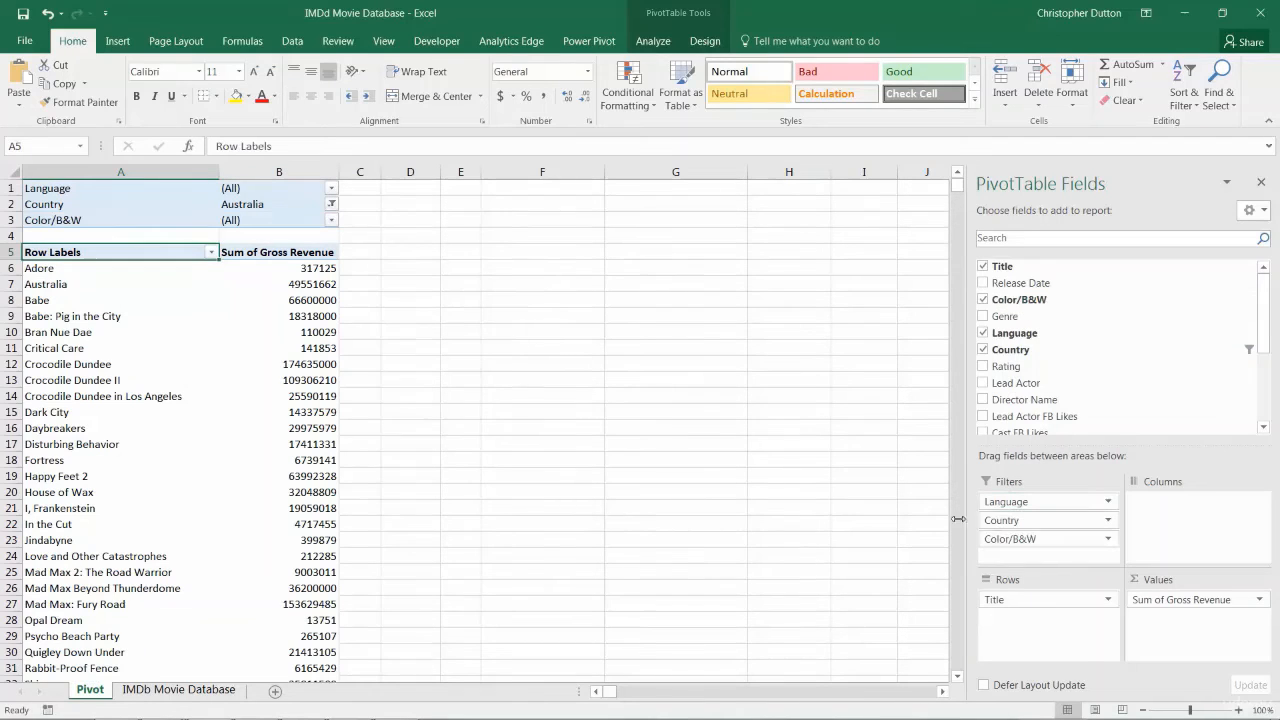
click(331, 220)
click(172, 286)
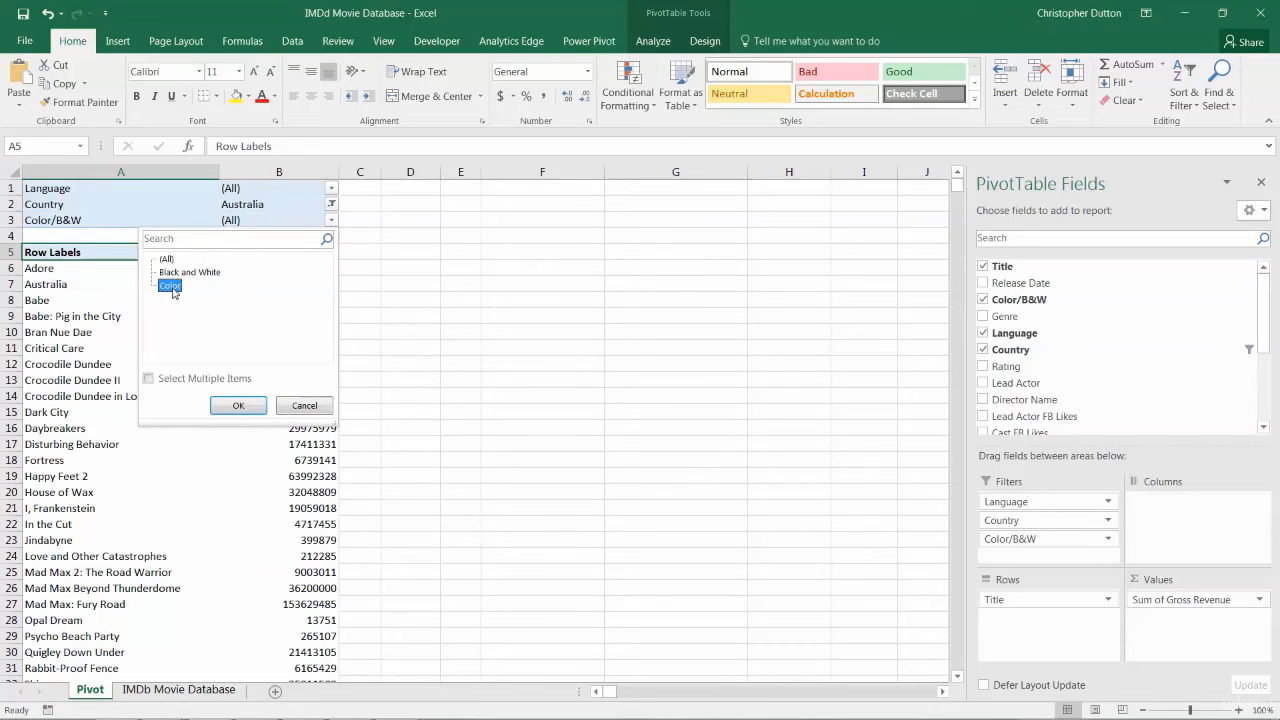
click(237, 410)
scroll(177, 380, down, 3)
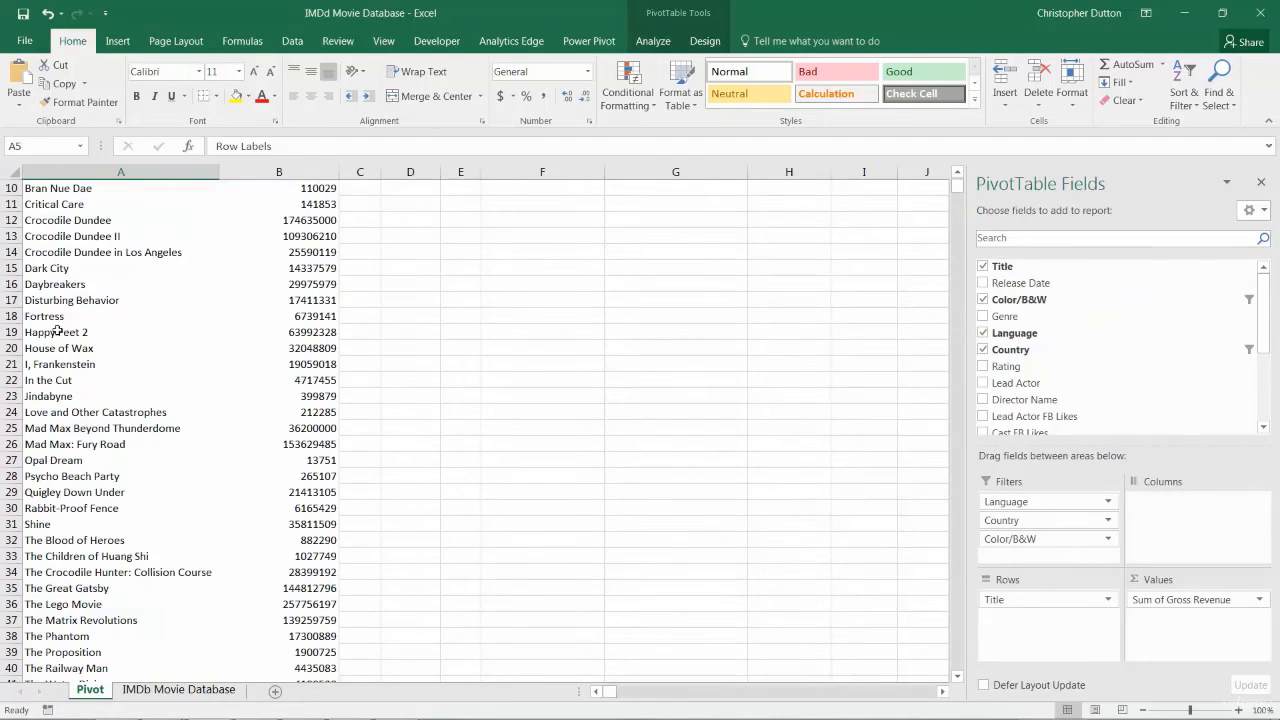
scroll(272, 378, up, 3)
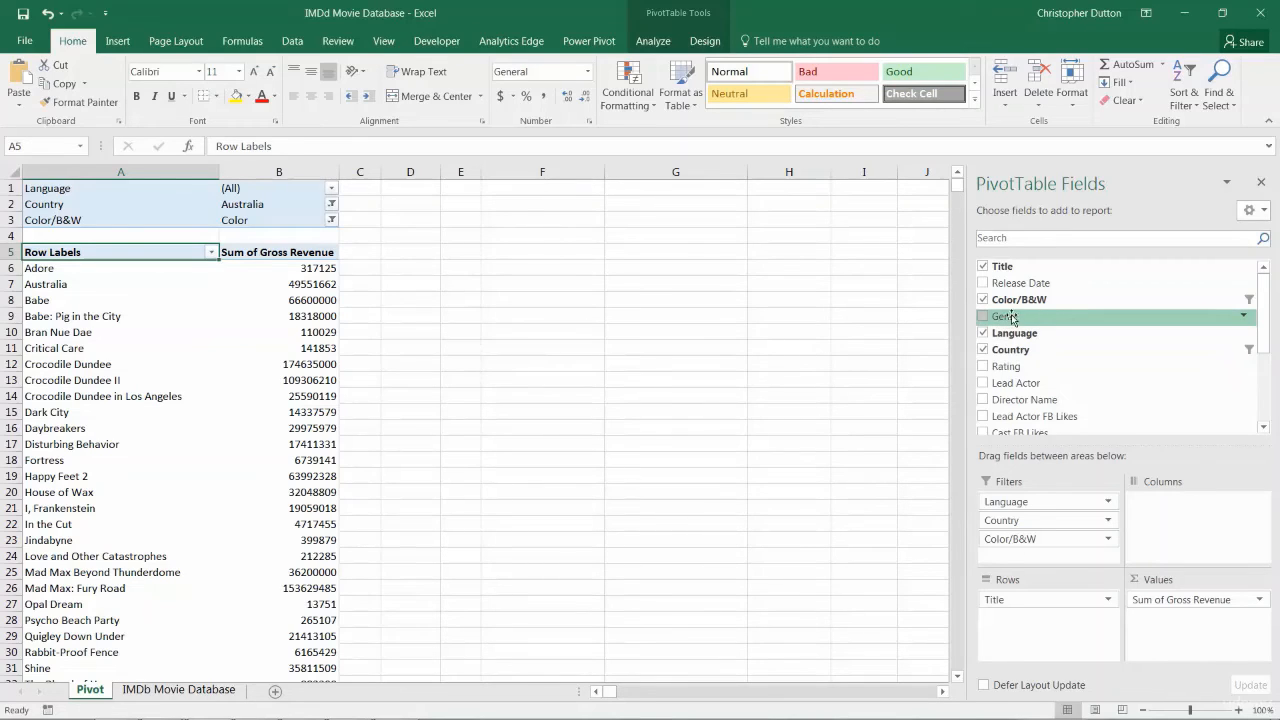
Group the titles by Genre, placing it above Title in the rows, and check the Action subtotal row
drag(1010, 317, 1024, 594)
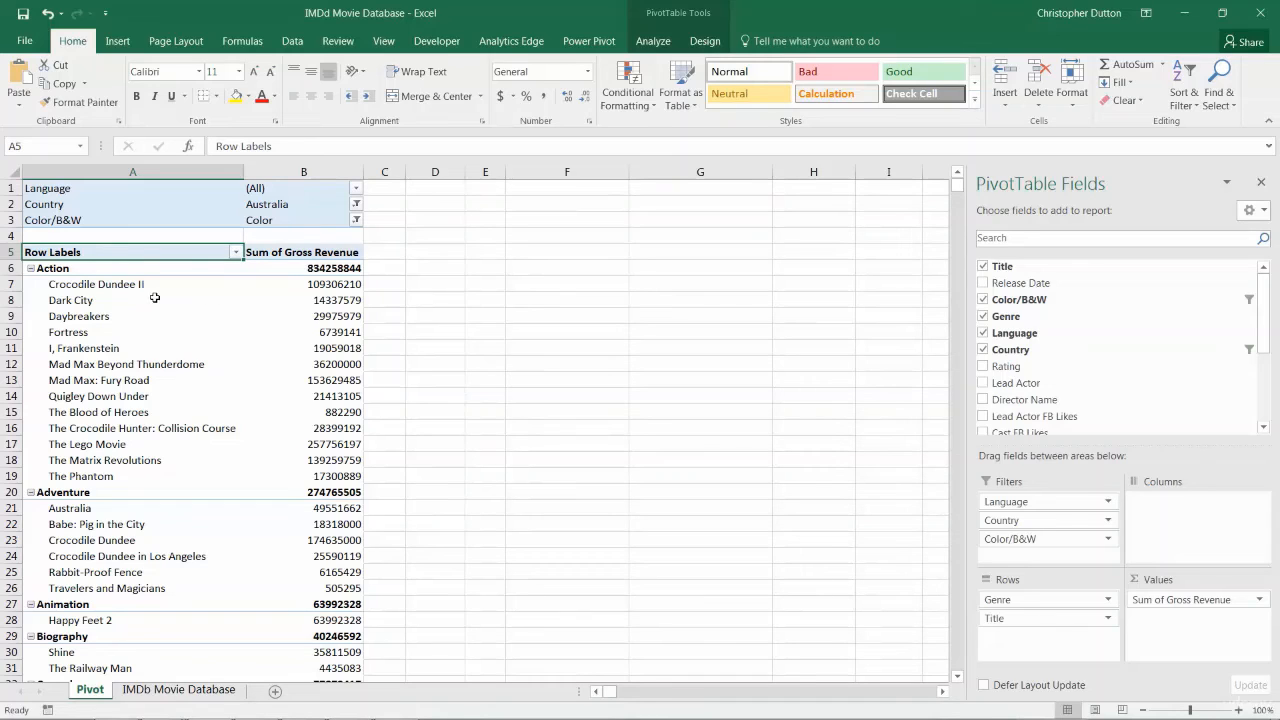
click(310, 280)
click(177, 286)
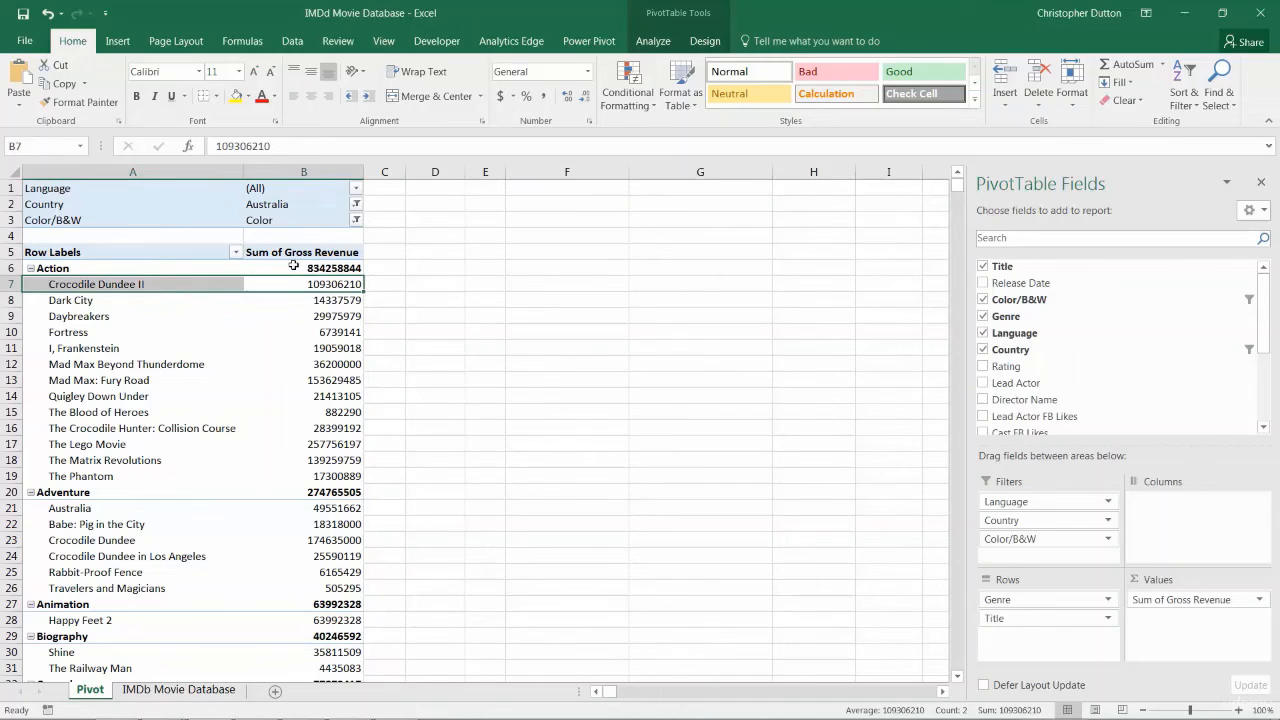
drag(289, 267, 135, 272)
click(65, 267)
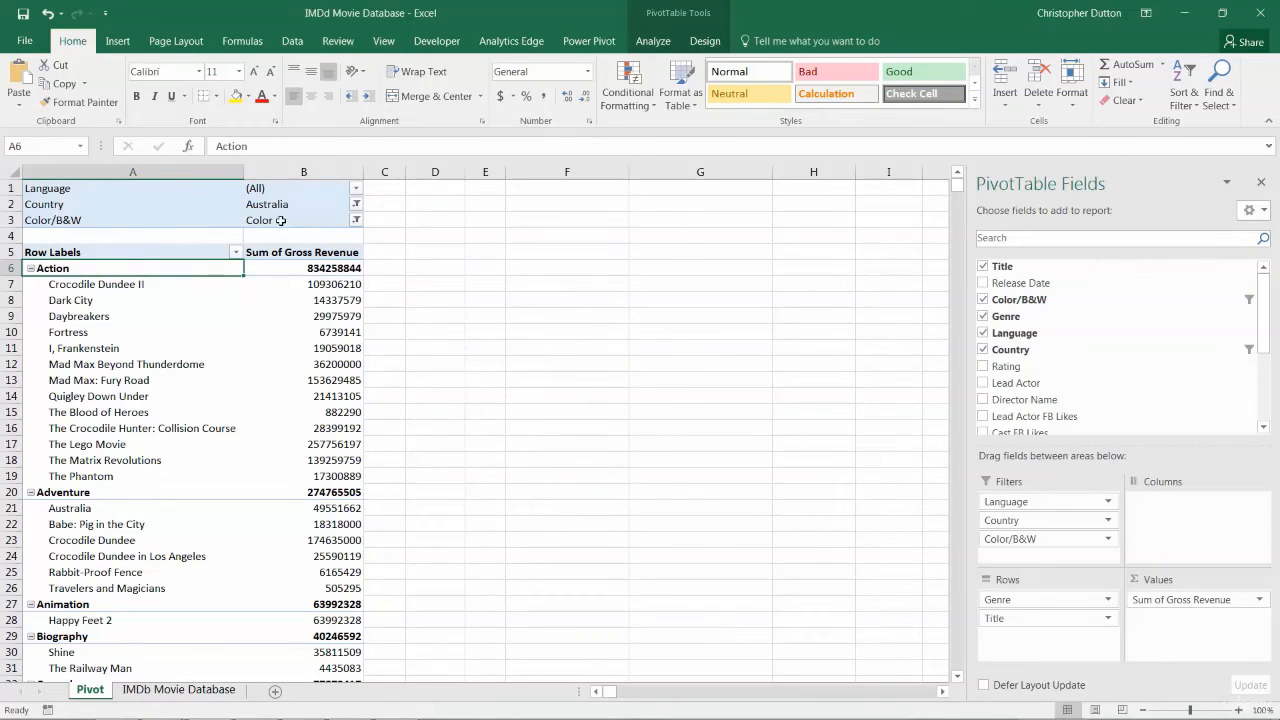
Compare the individual Action titles and their gross revenues with the genre subtotal, and look through the other genre groups
drag(95, 284, 75, 470)
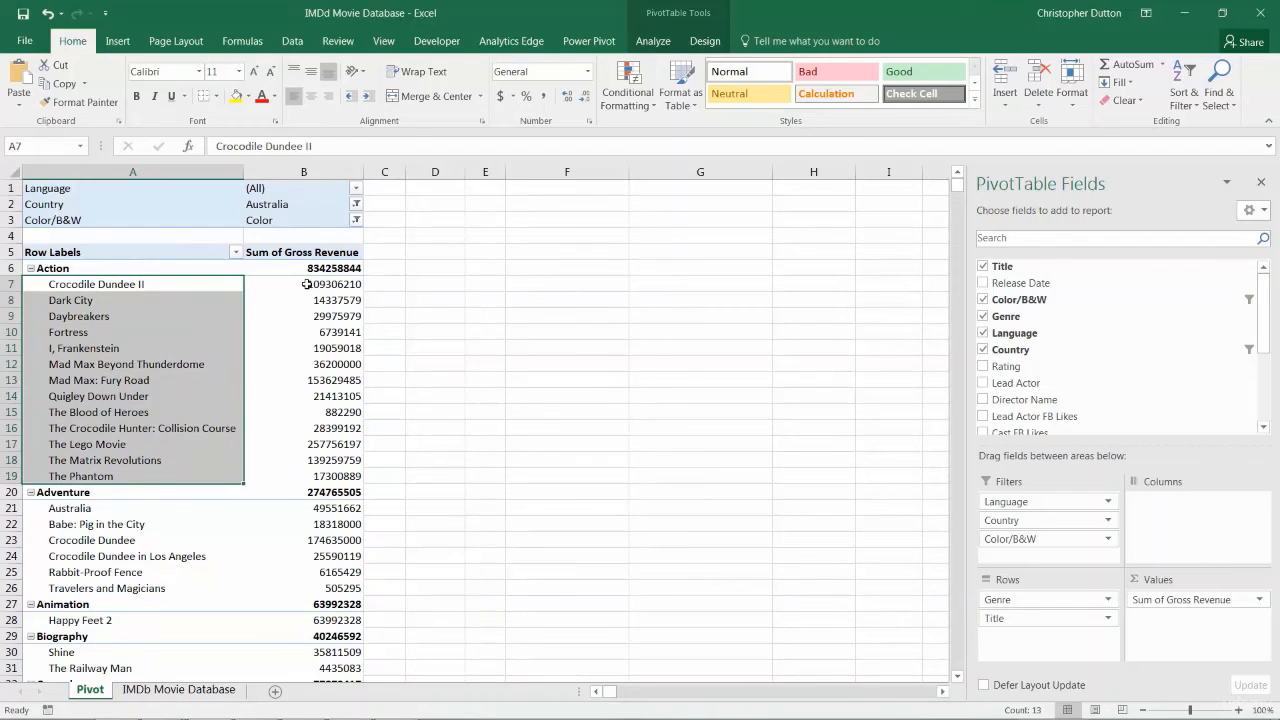
drag(307, 284, 305, 476)
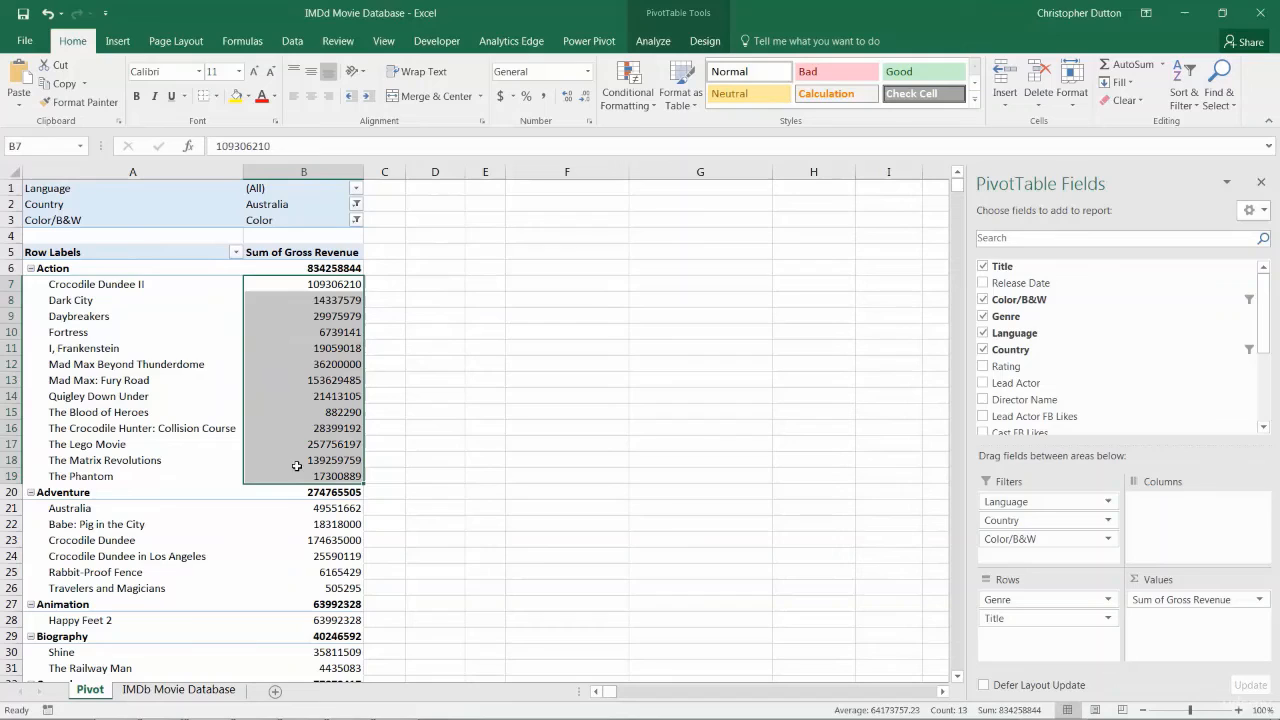
click(62, 270)
click(348, 264)
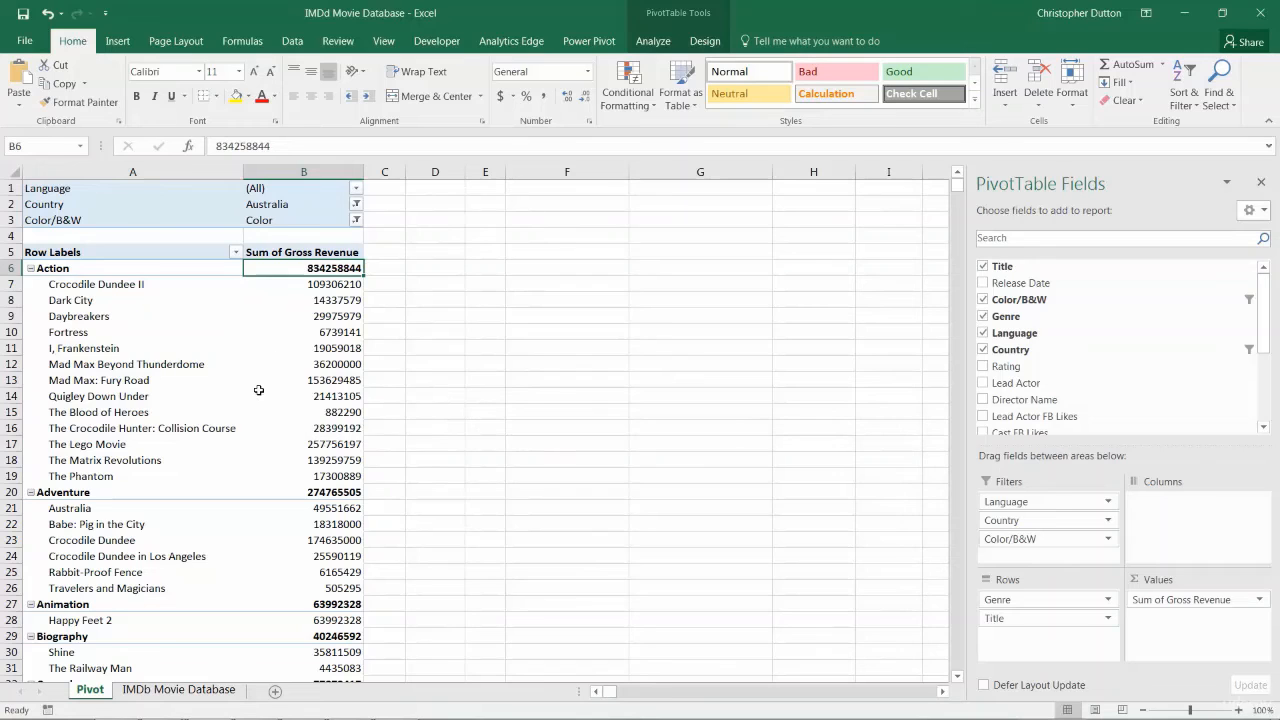
scroll(280, 372, down, 1)
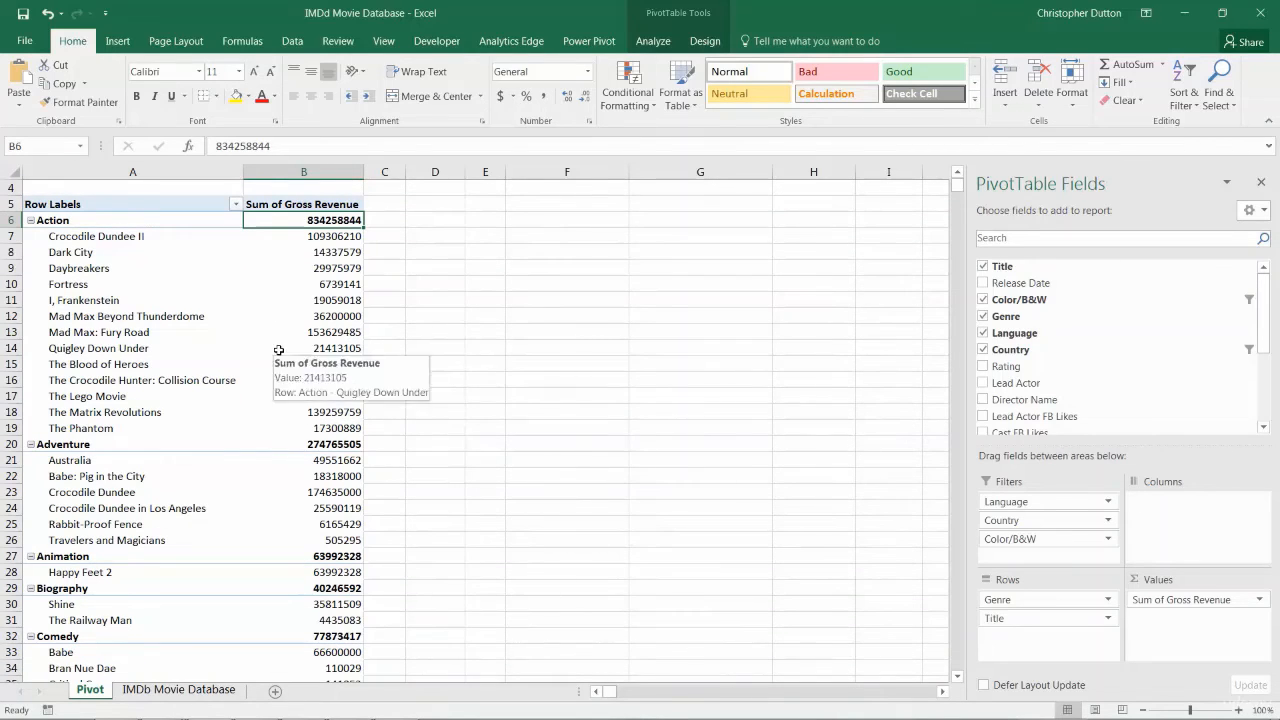
scroll(280, 350, down, 3)
scroll(177, 362, down, 6)
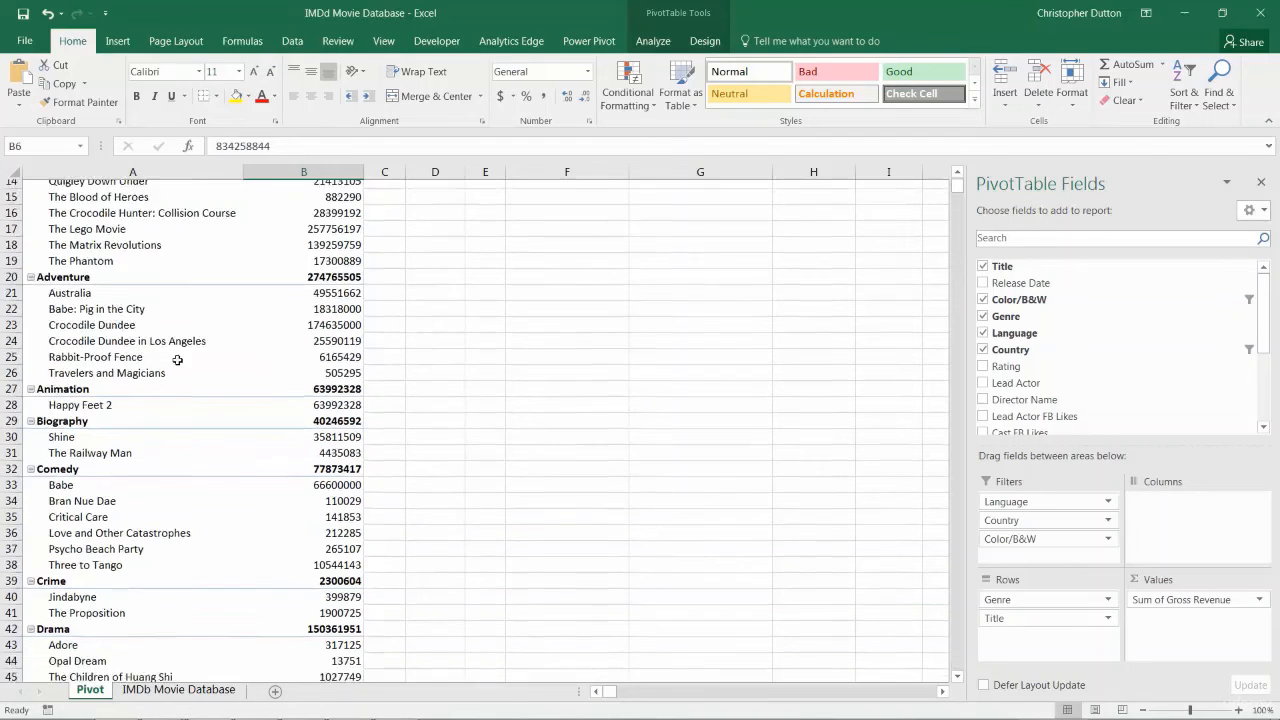
scroll(180, 367, up, 7)
scroll(180, 367, up, 3)
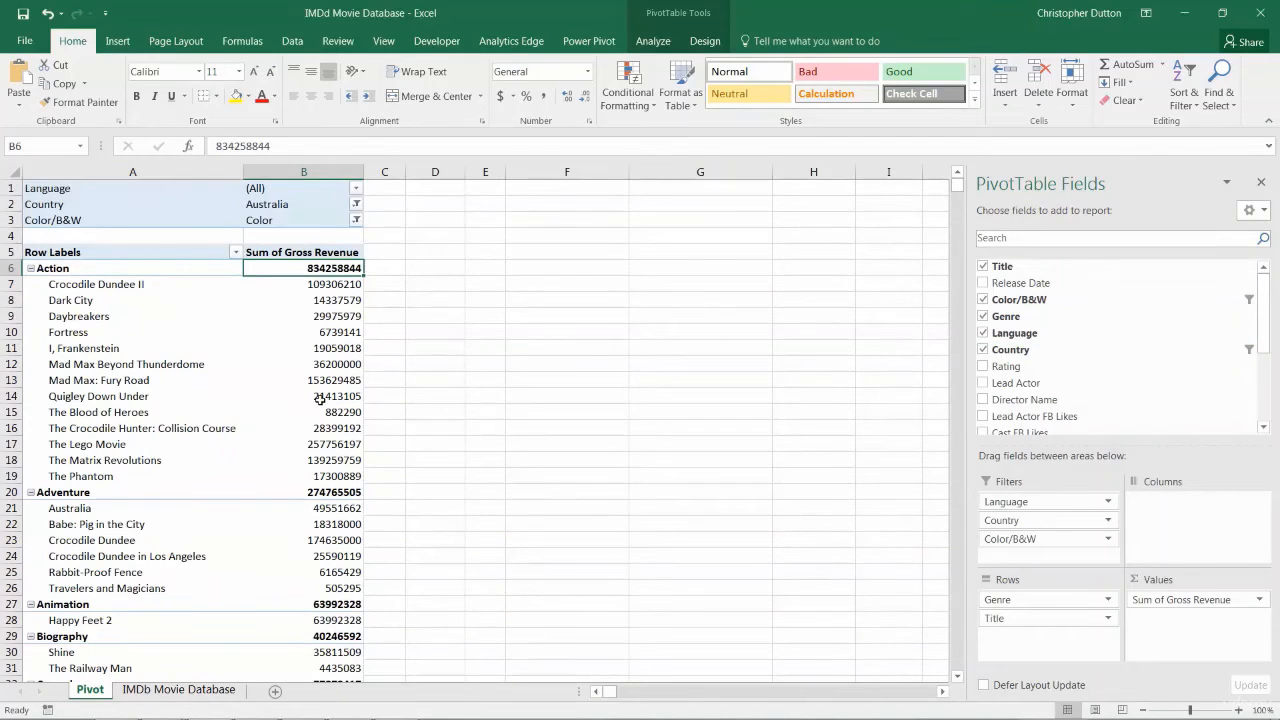
Remove the Title field from the rows, leaving Genre as the only row field
drag(1012, 619, 1086, 354)
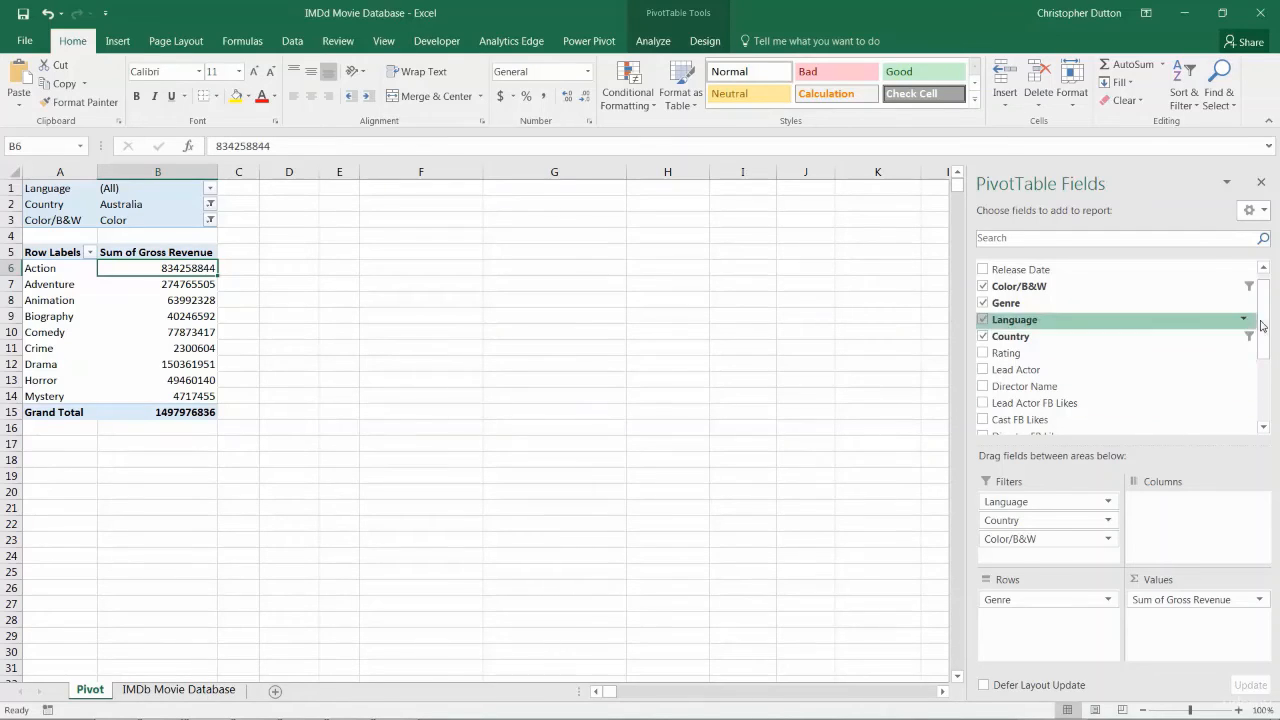
drag(1263, 322, 1270, 438)
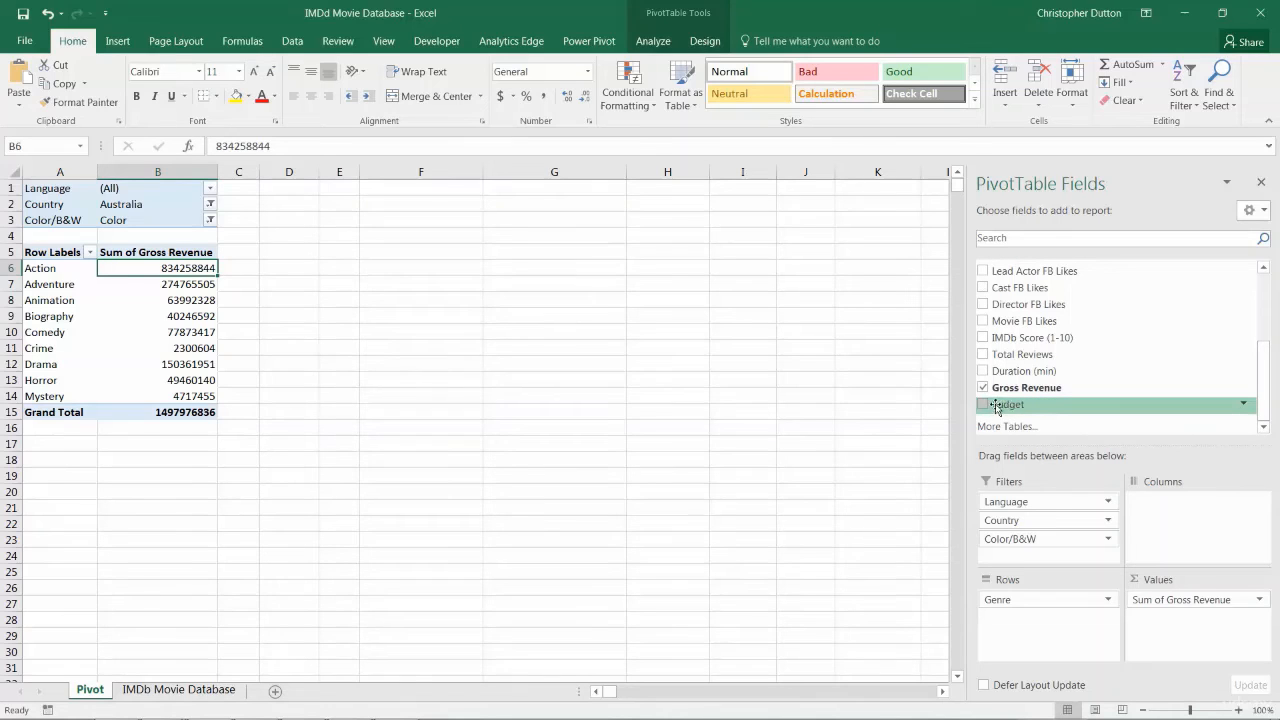
Add Budget as a second value field and reset the Country and Color/B&W filters to (All)
drag(997, 408, 1182, 620)
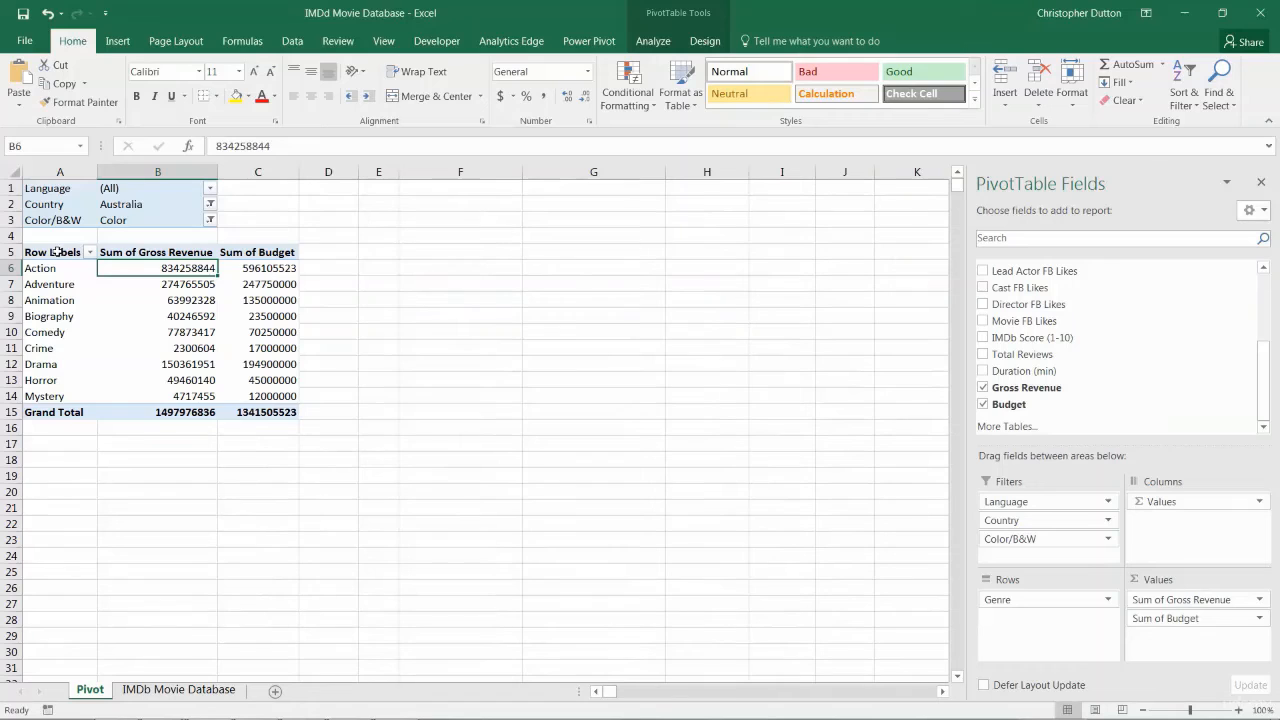
click(209, 204)
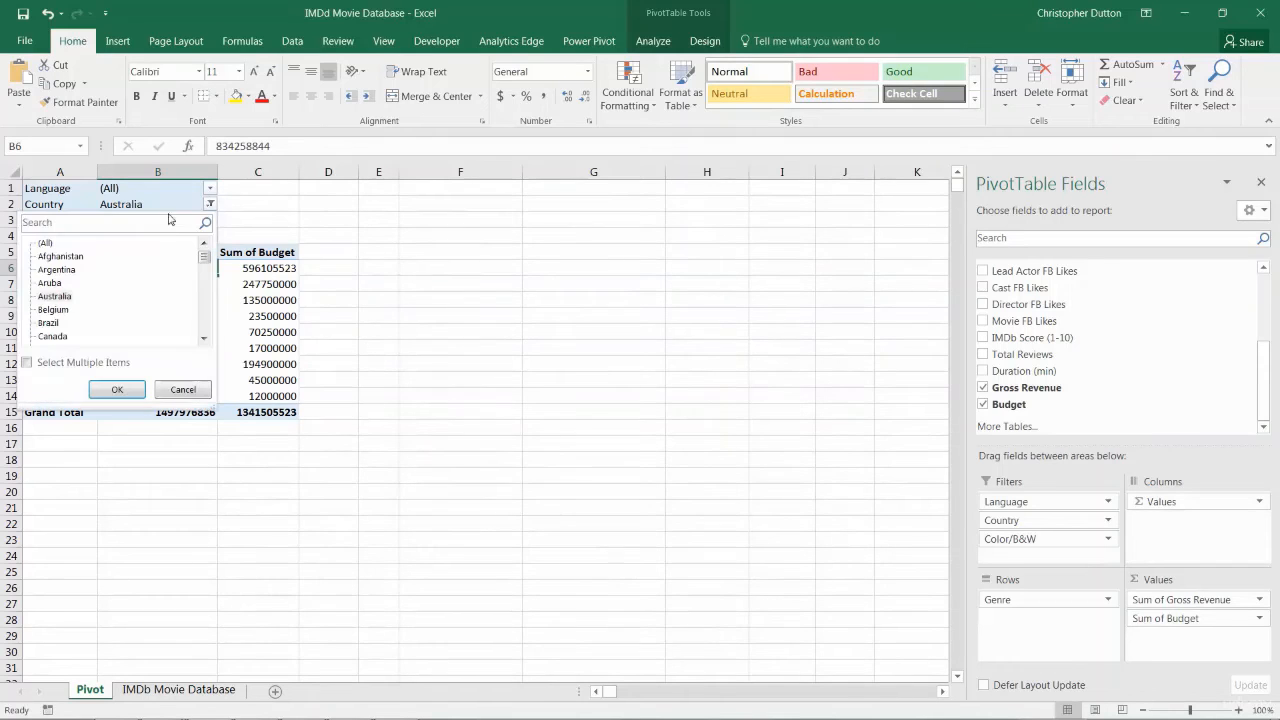
click(117, 389)
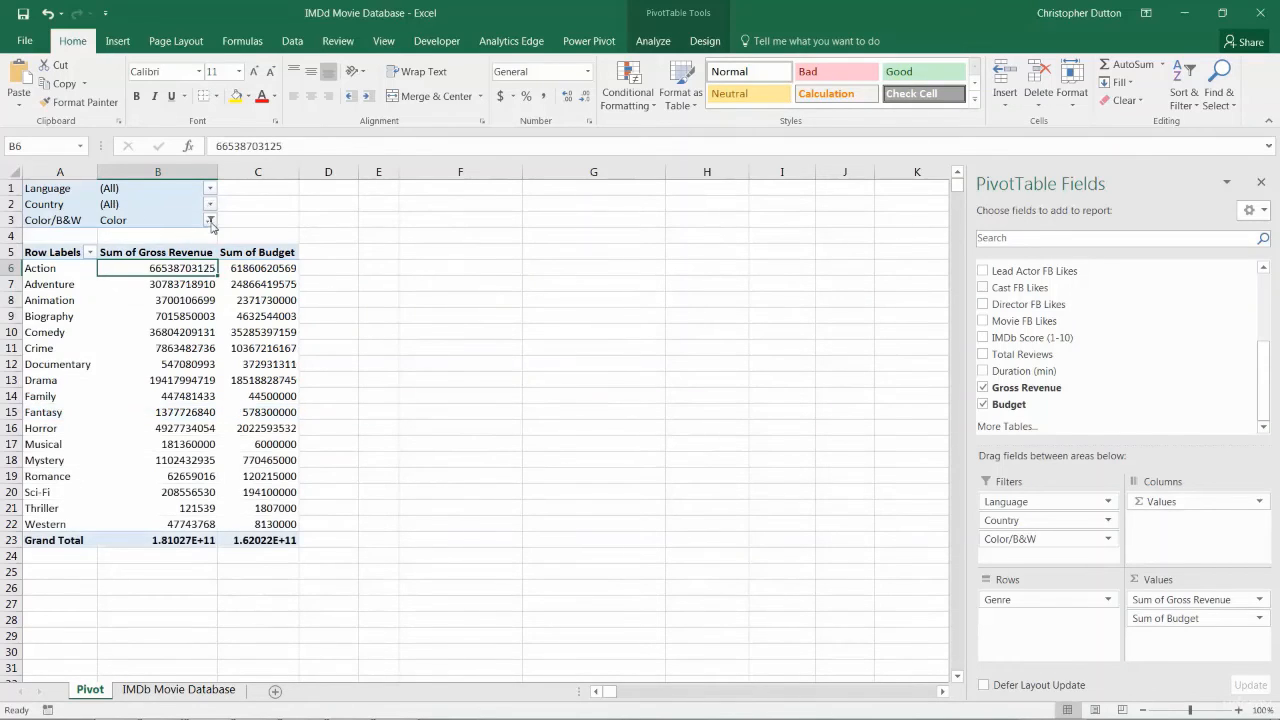
click(209, 220)
click(45, 261)
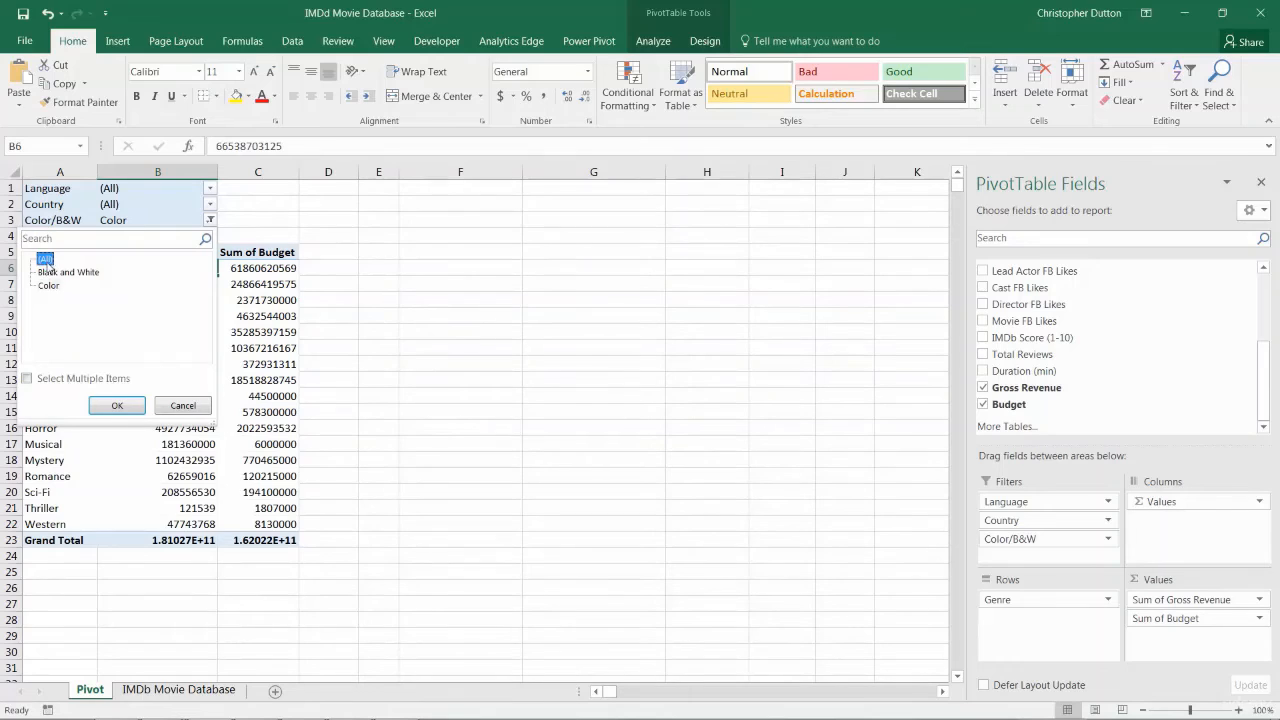
click(117, 405)
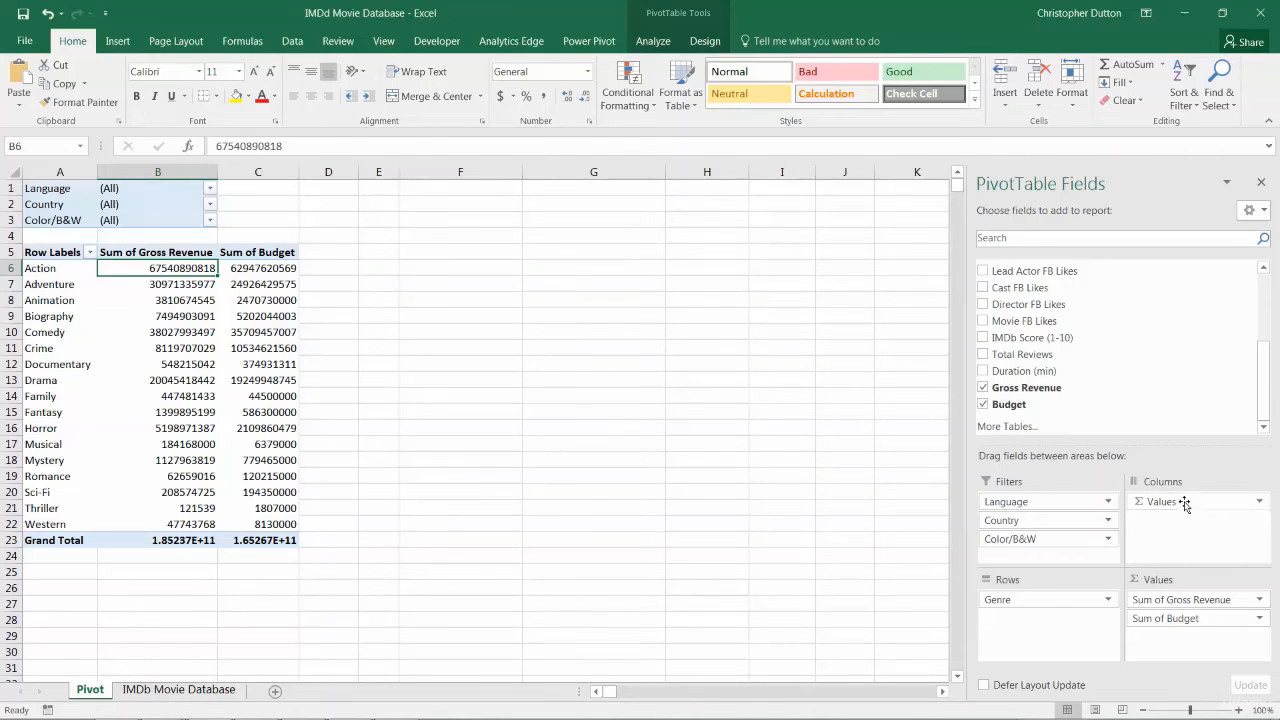
Move the Values field from the columns to the rows, first below Genre and finally above it
mouse_move(1180, 502)
mouse_down()
mouse_move(1040, 630)
mouse_move(1175, 515)
mouse_up()
drag(1192, 503, 1050, 642)
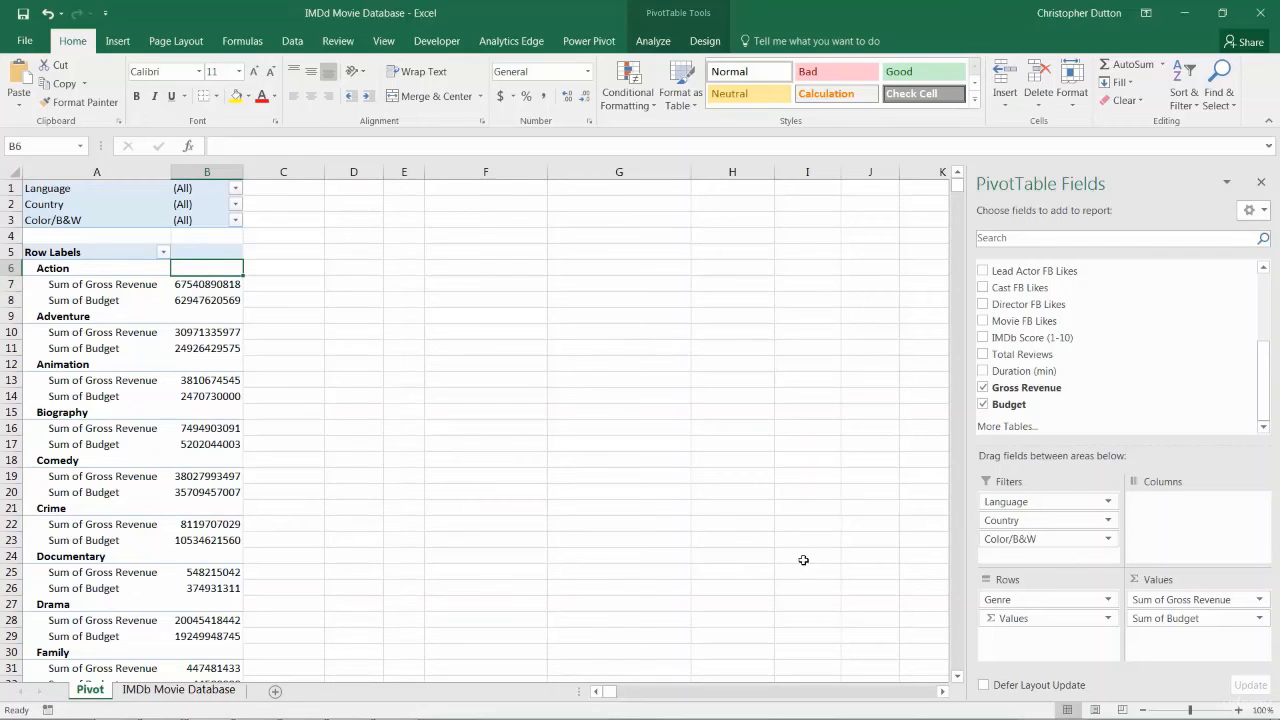
drag(1027, 620, 1055, 598)
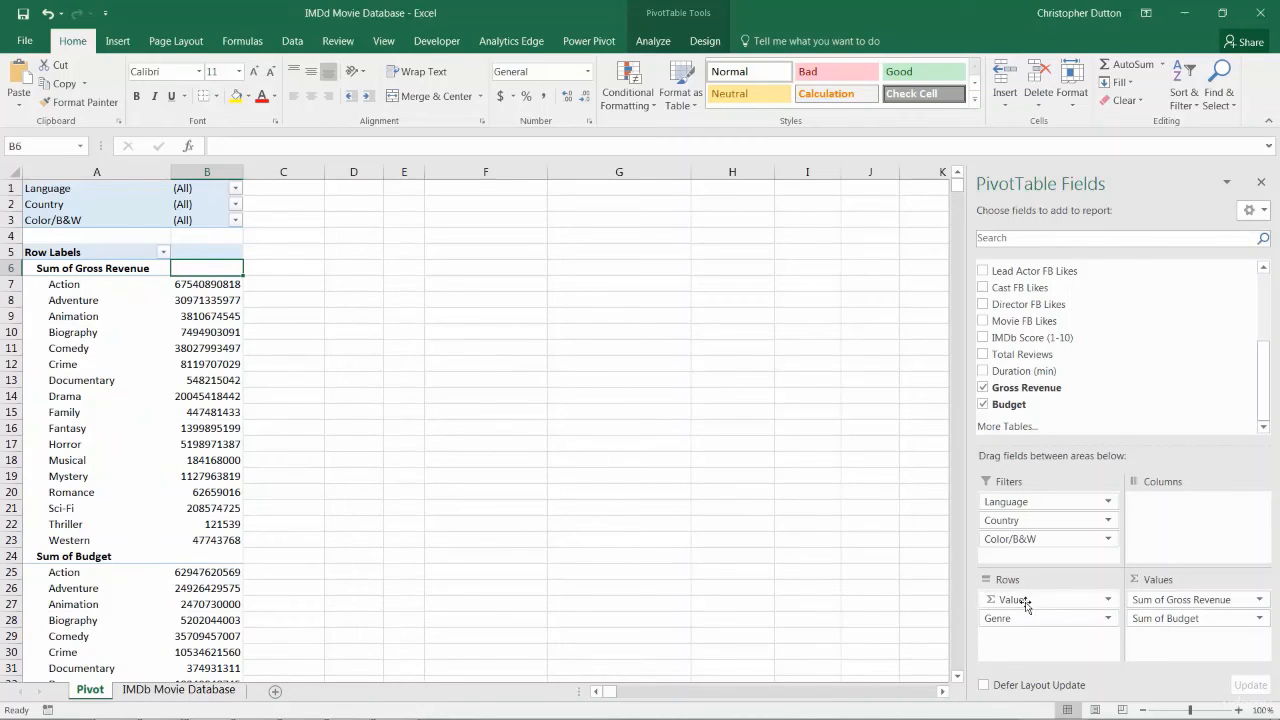
Compare the genre lists under Sum of Gross Revenue and Sum of Budget, and move the Values field back to the columns
click(58, 268)
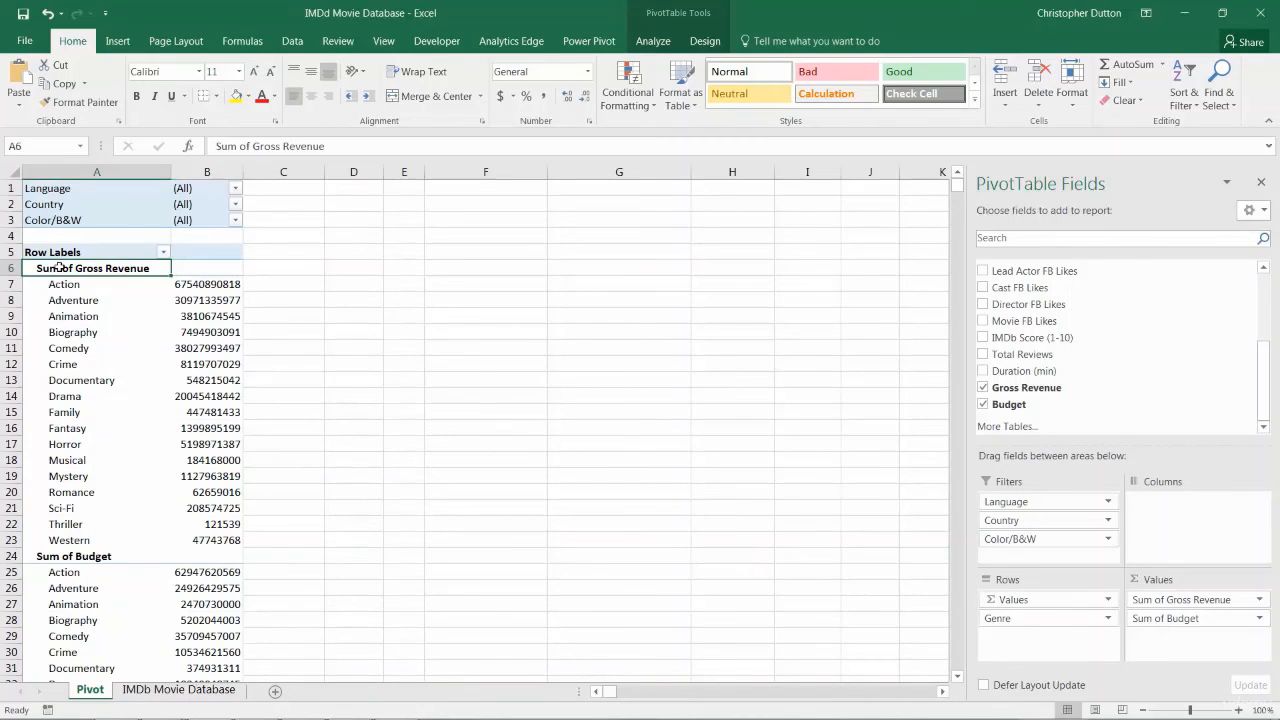
drag(70, 284, 220, 525)
scroll(200, 500, down, 3)
click(72, 412)
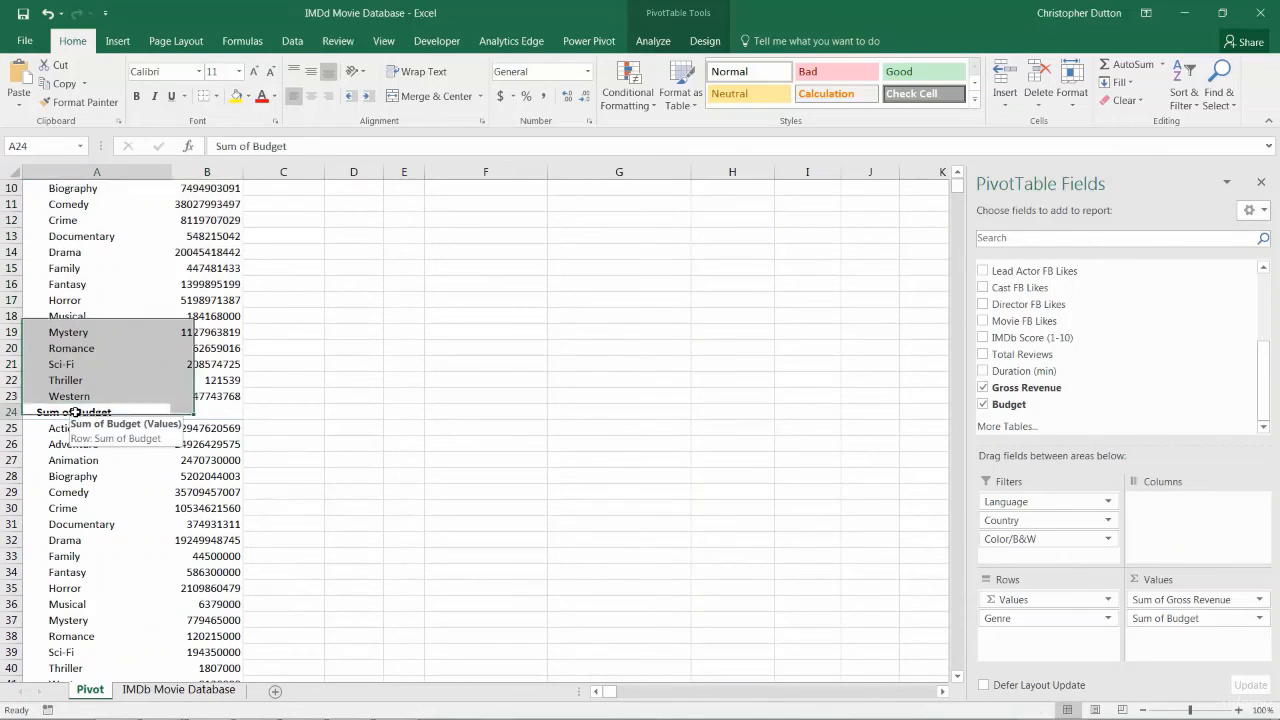
drag(63, 430, 220, 617)
drag(1012, 600, 1168, 510)
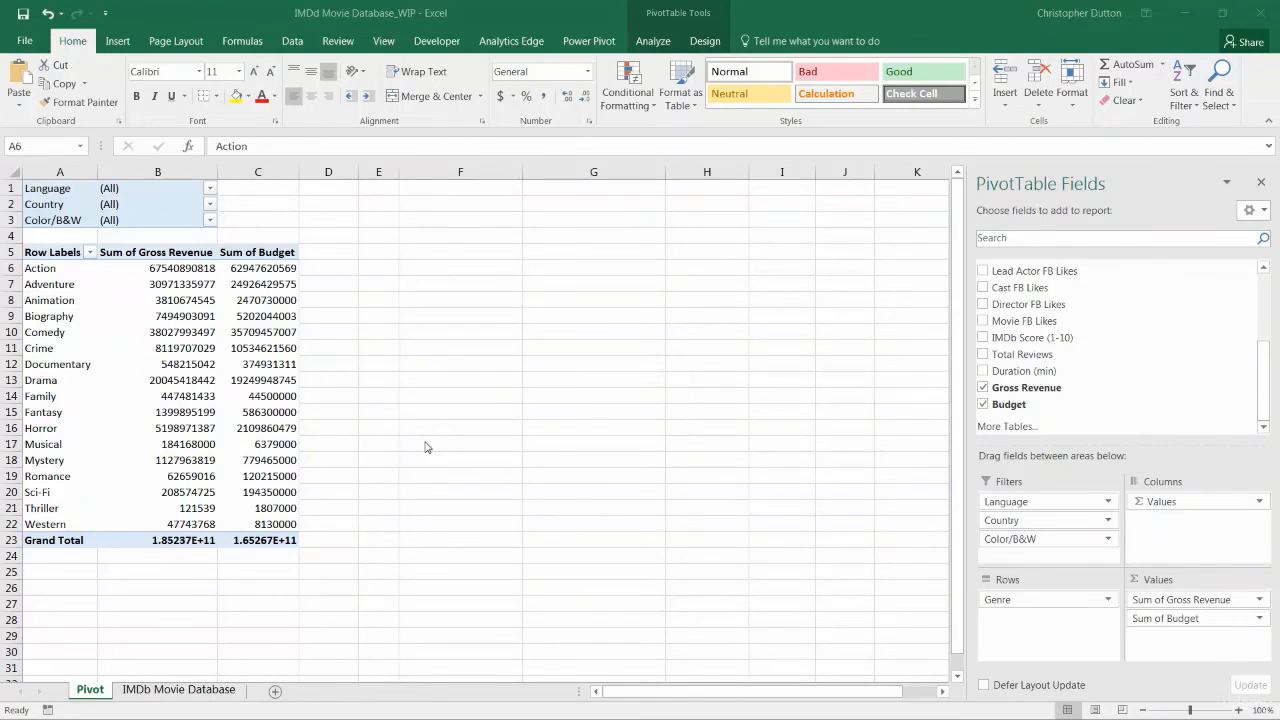
Look through the PivotTable's analysis and design options, including the report layouts and style gallery, and briefly try banded rows
click(656, 43)
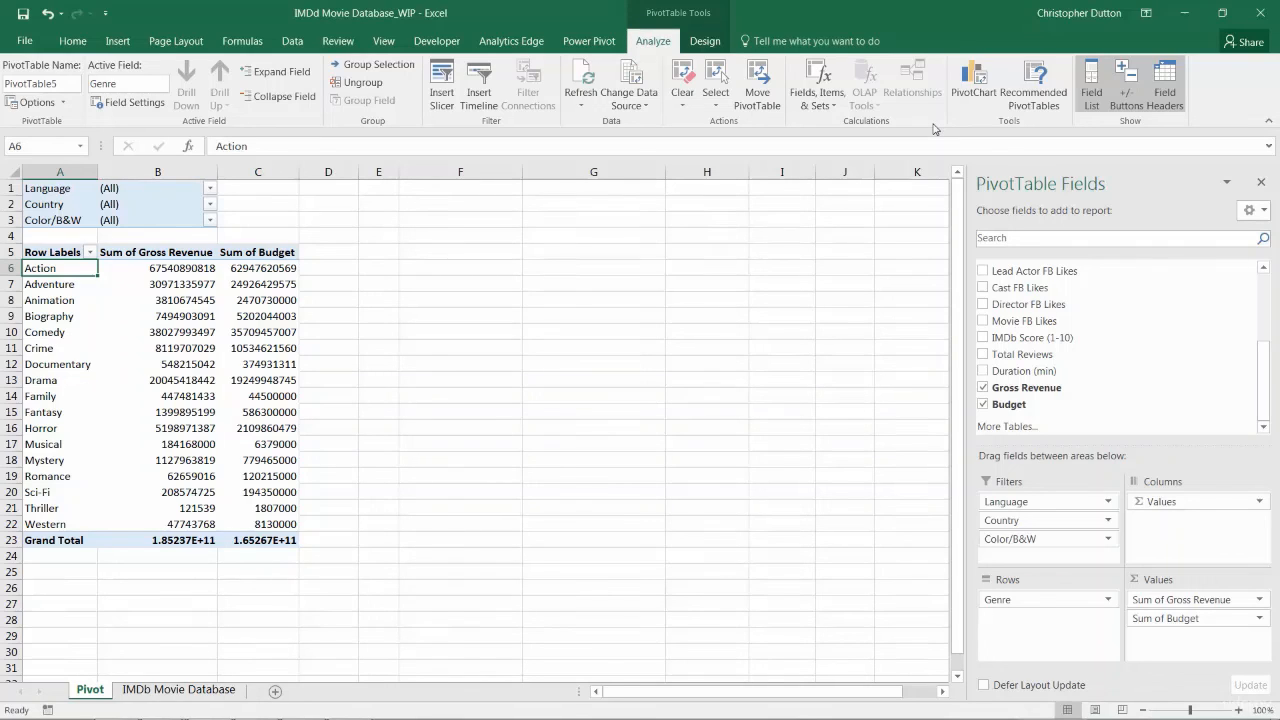
click(706, 45)
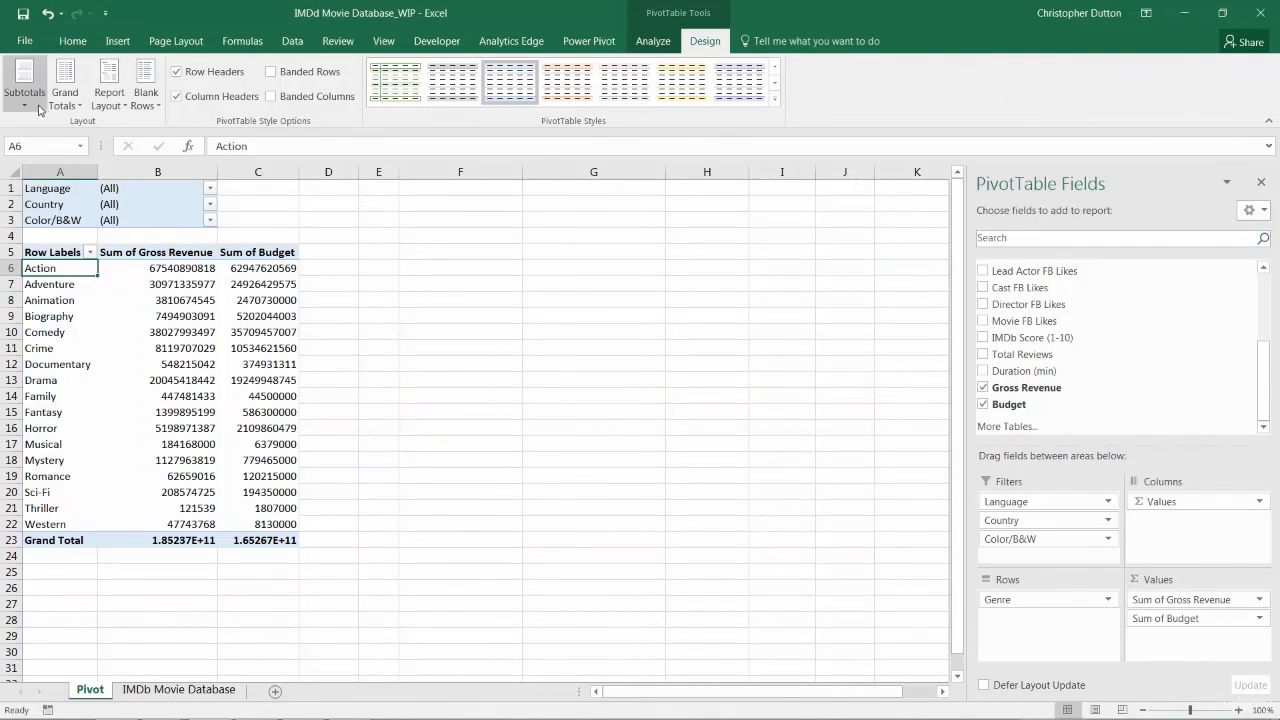
click(120, 104)
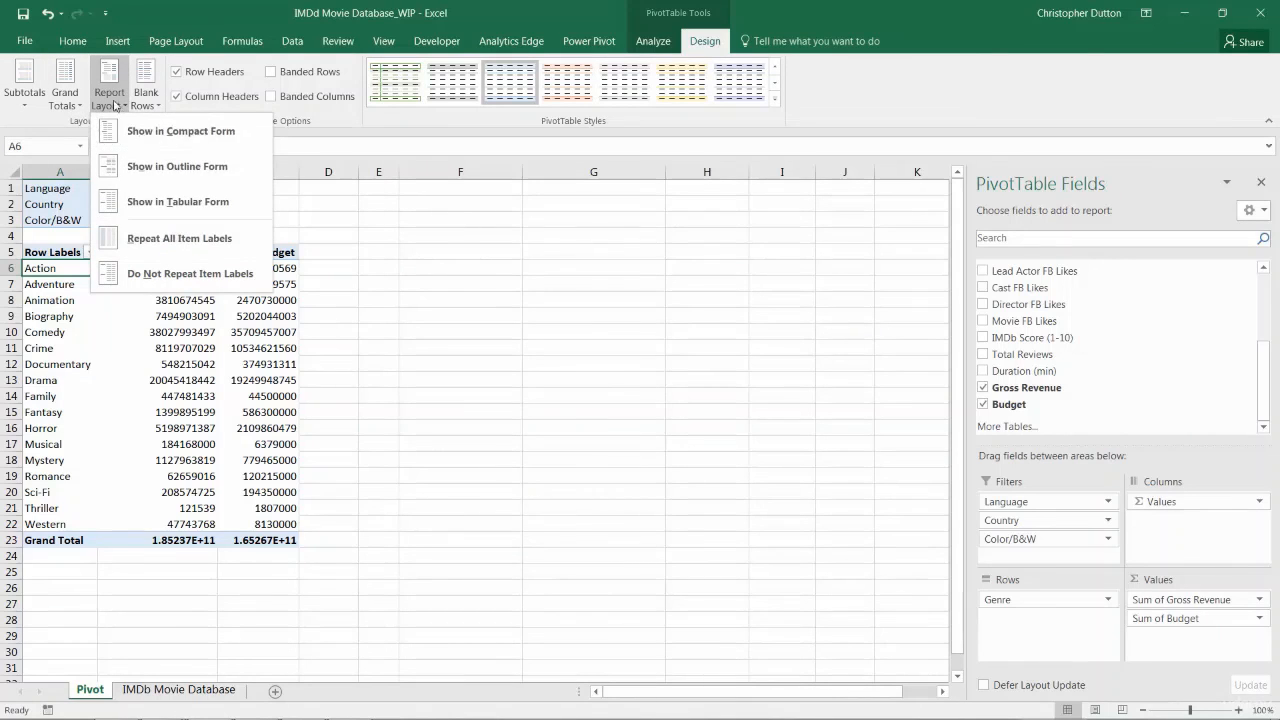
click(113, 103)
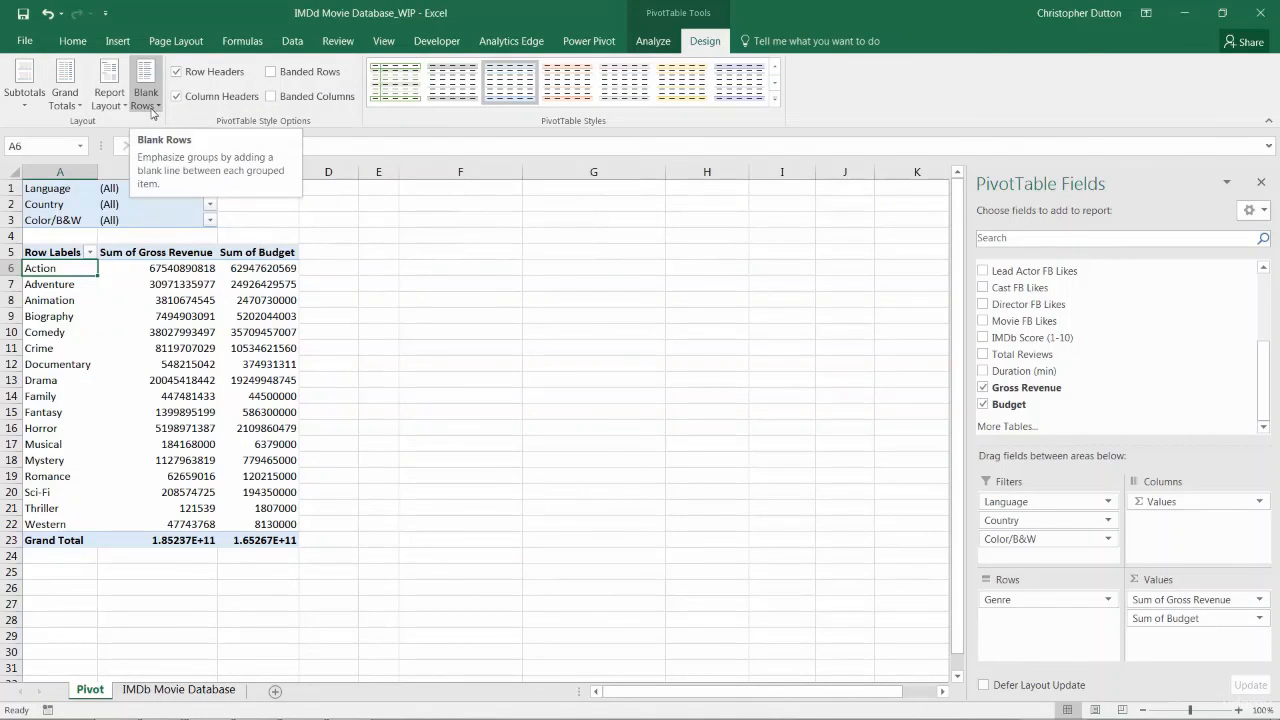
click(270, 73)
click(271, 76)
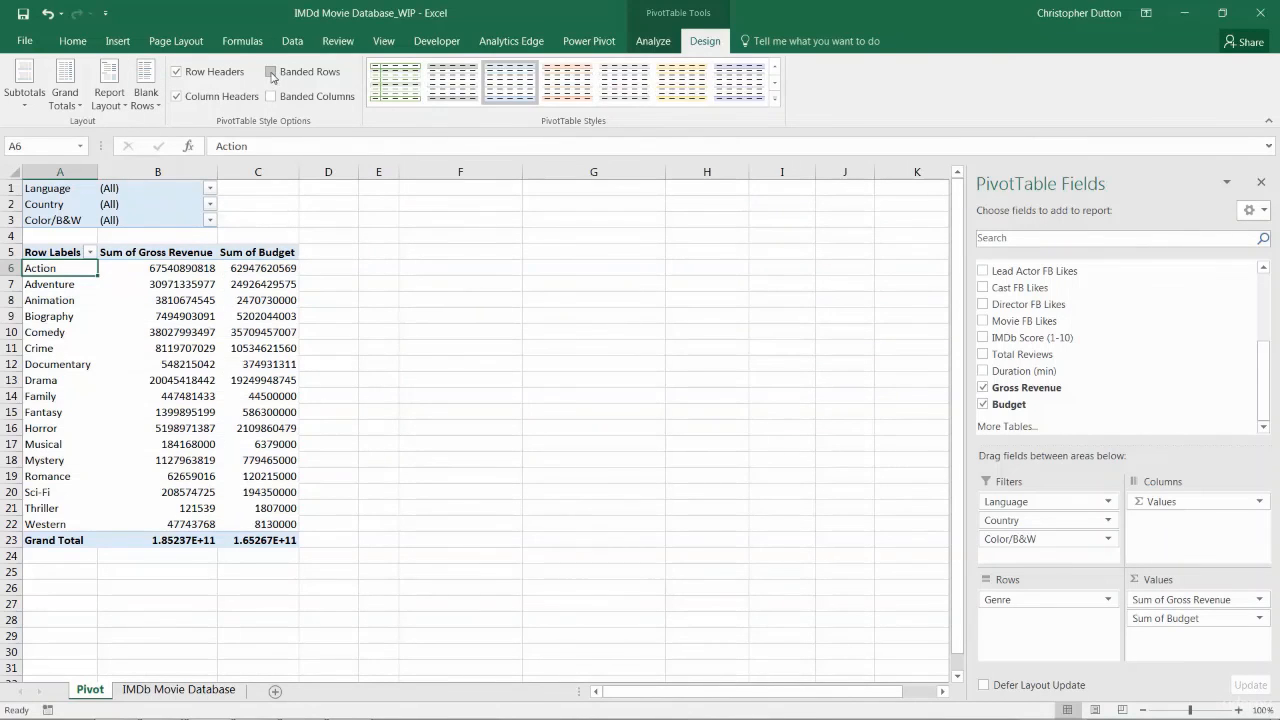
click(774, 97)
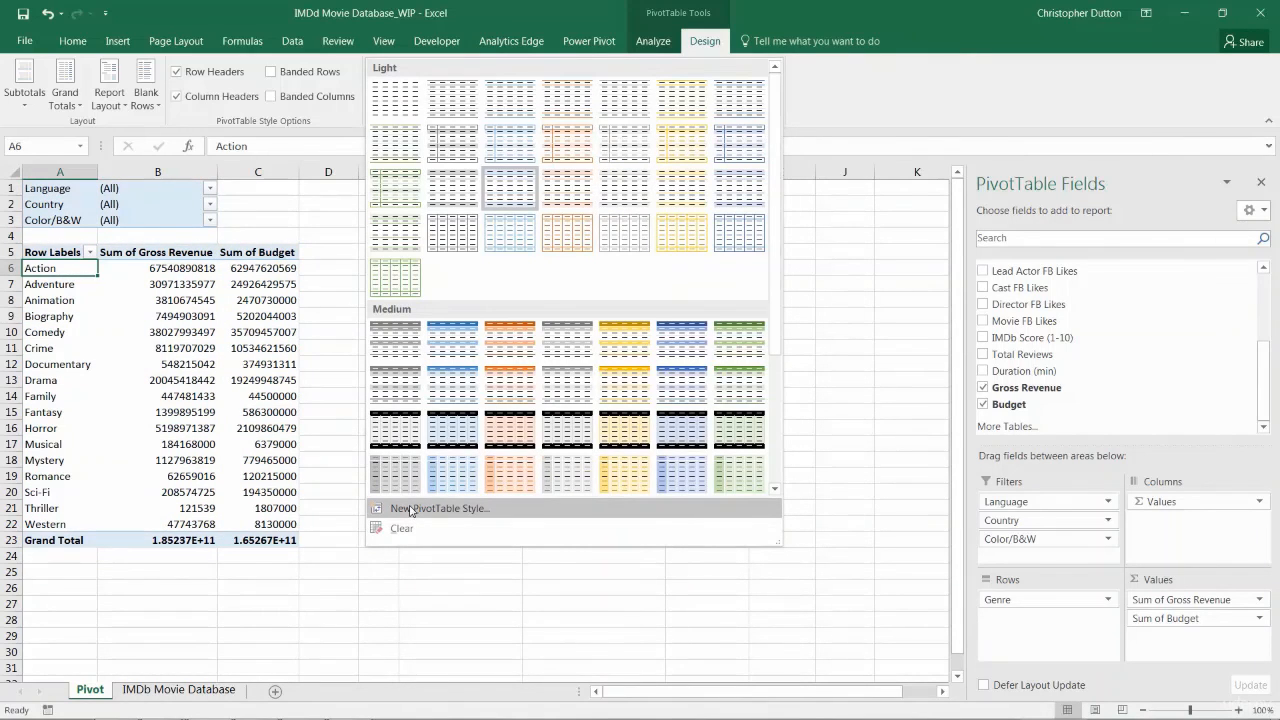
click(704, 42)
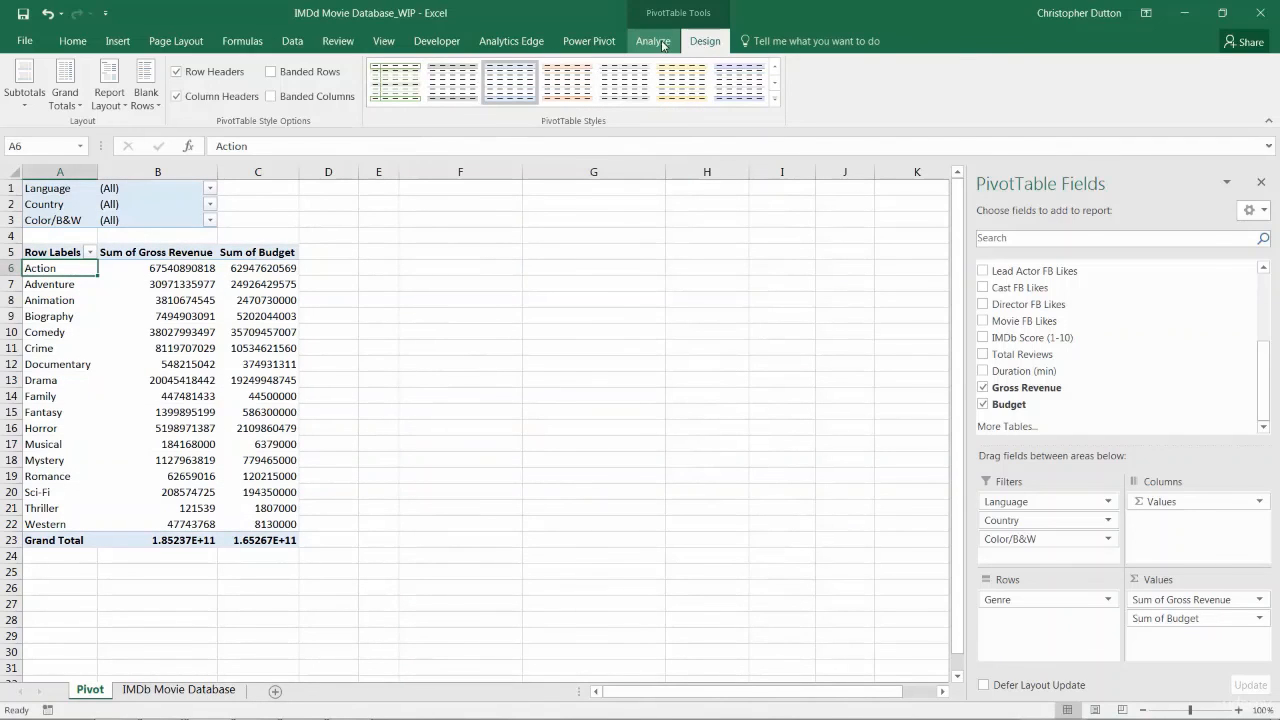
click(664, 44)
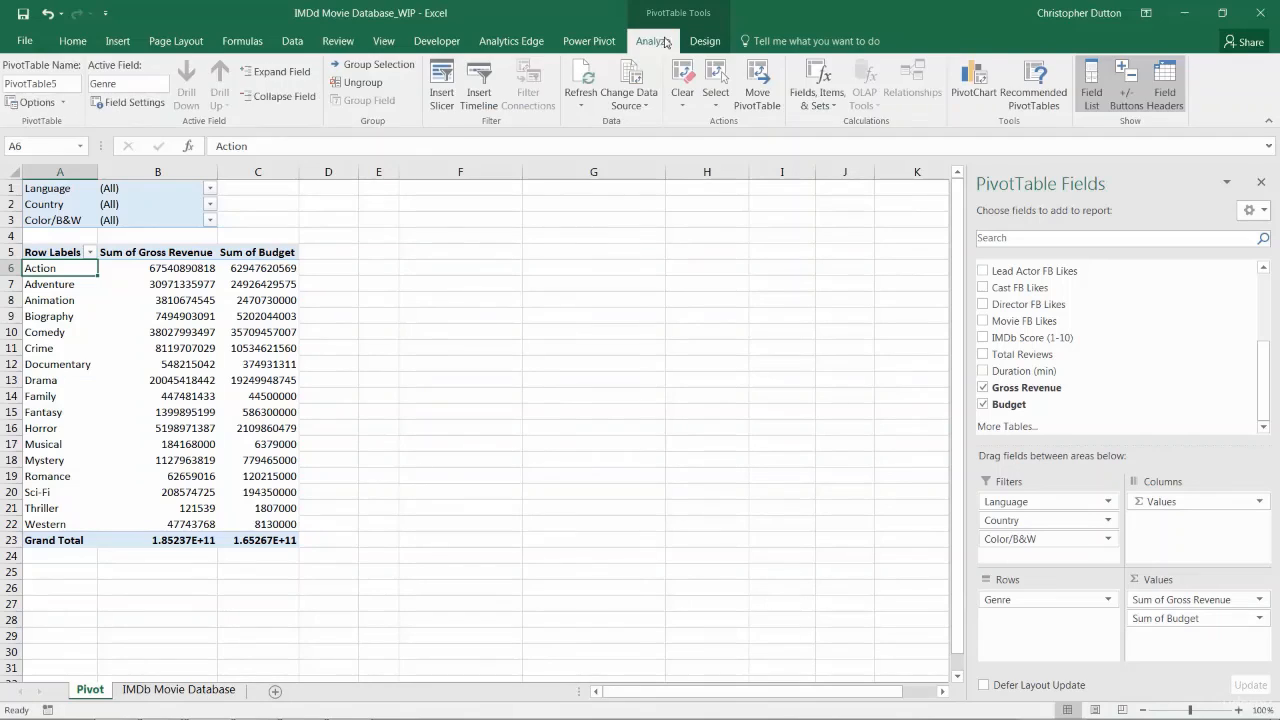